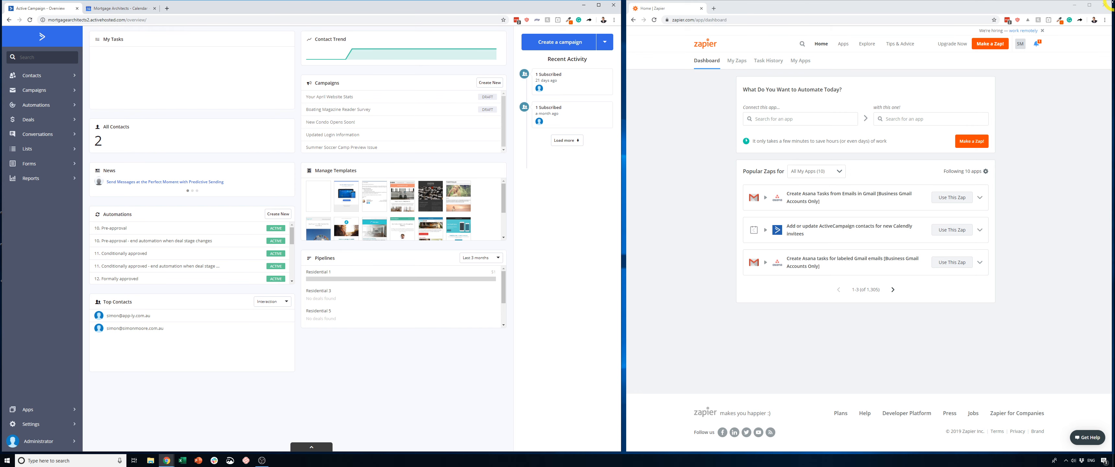
- Start connecting a new ActiveCampaign account from Zapier's connected apps and move the authorization window over the Zapier page
click(800, 61)
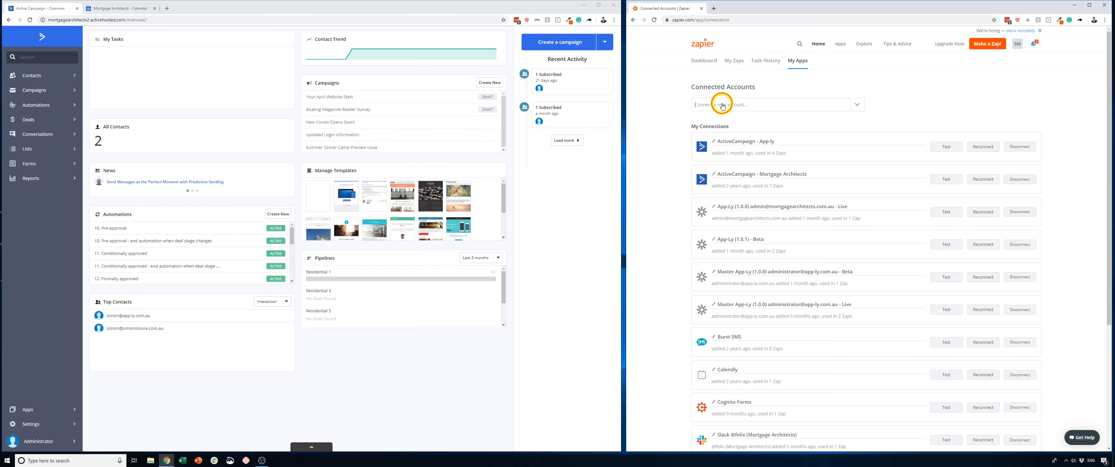
click(722, 105)
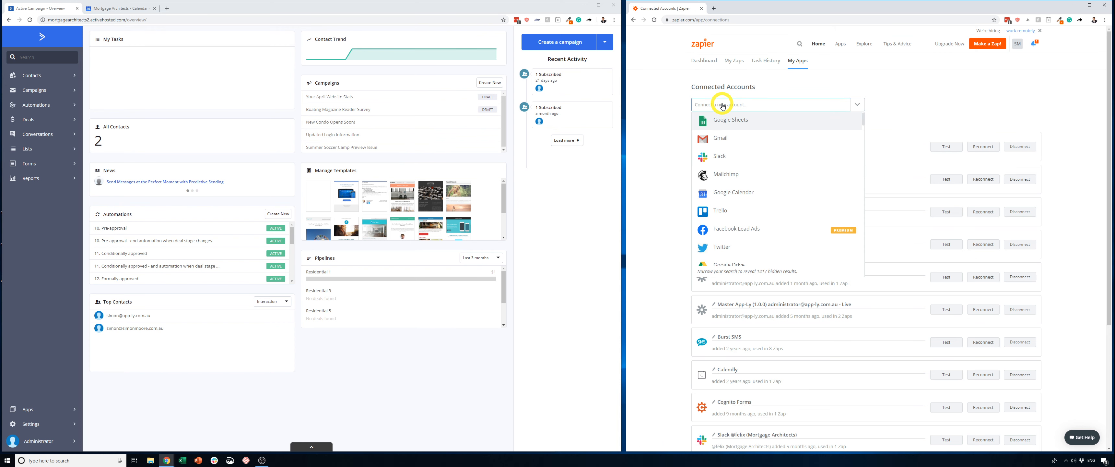
text(ac)
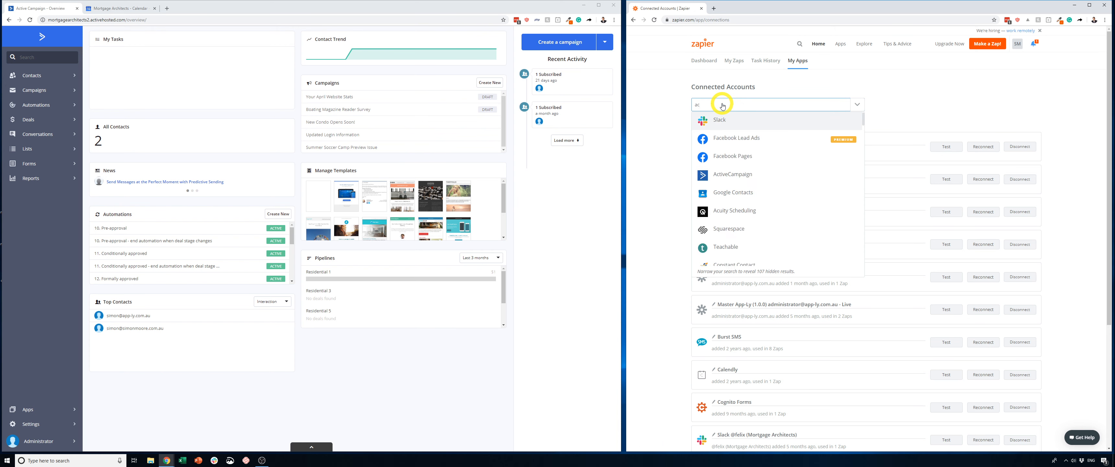
click(734, 173)
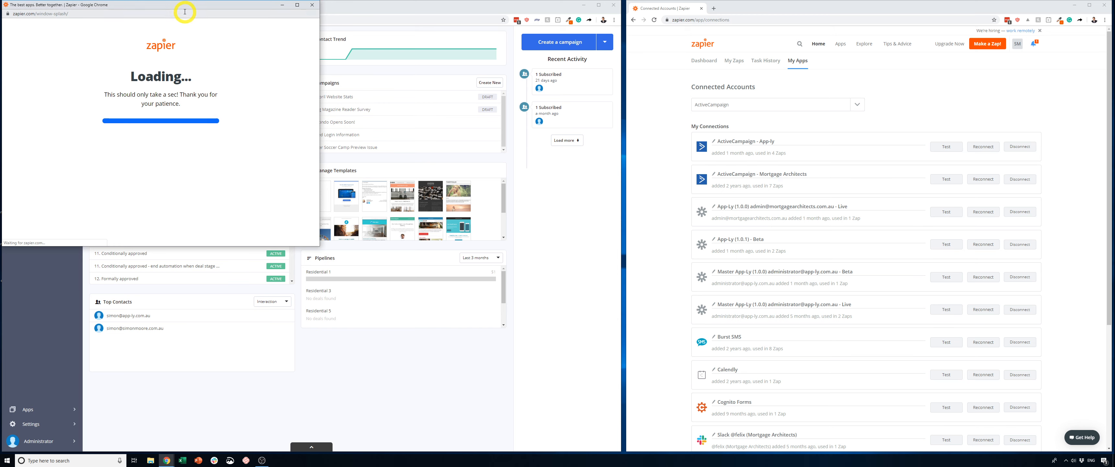
drag(179, 8, 1112, 13)
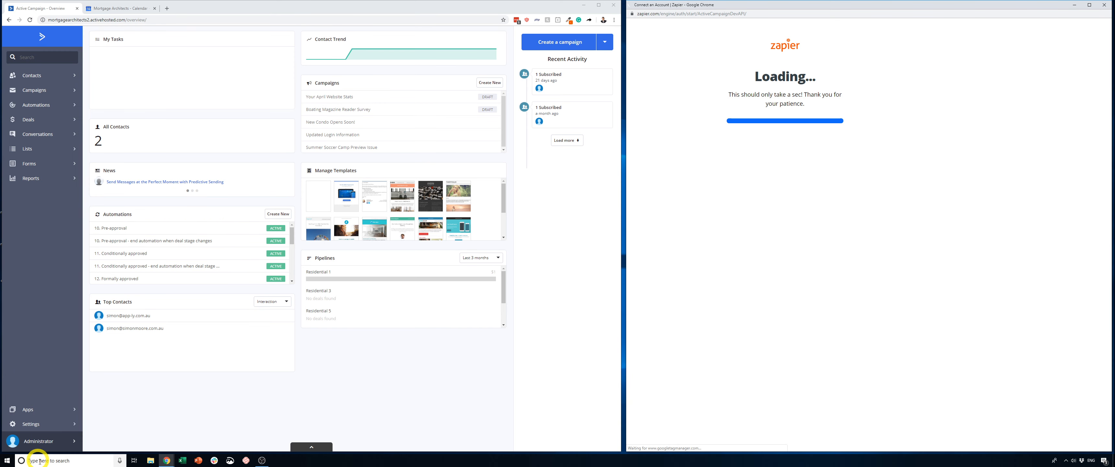
- Copy the API URL from ActiveCampaign's developer settings into the API Url field of Zapier's authorization form
click(38, 424)
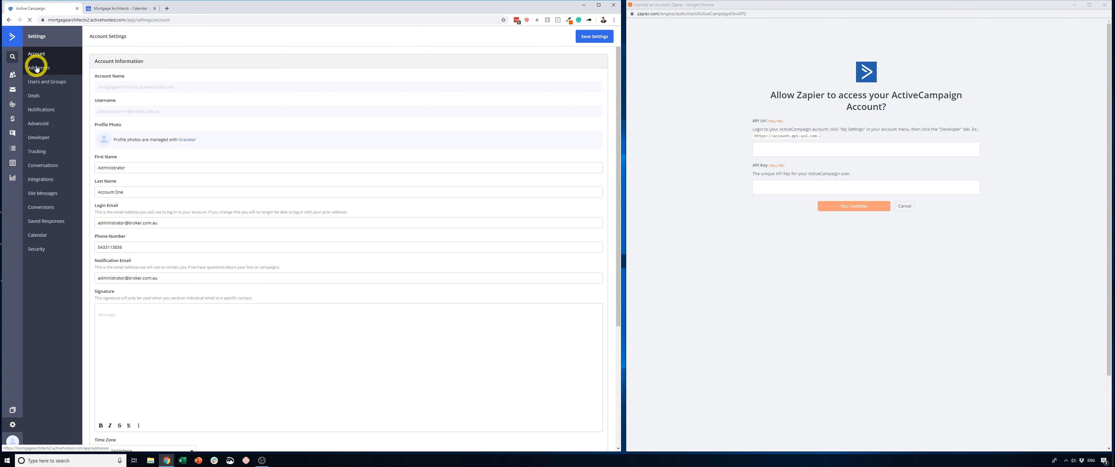
click(42, 145)
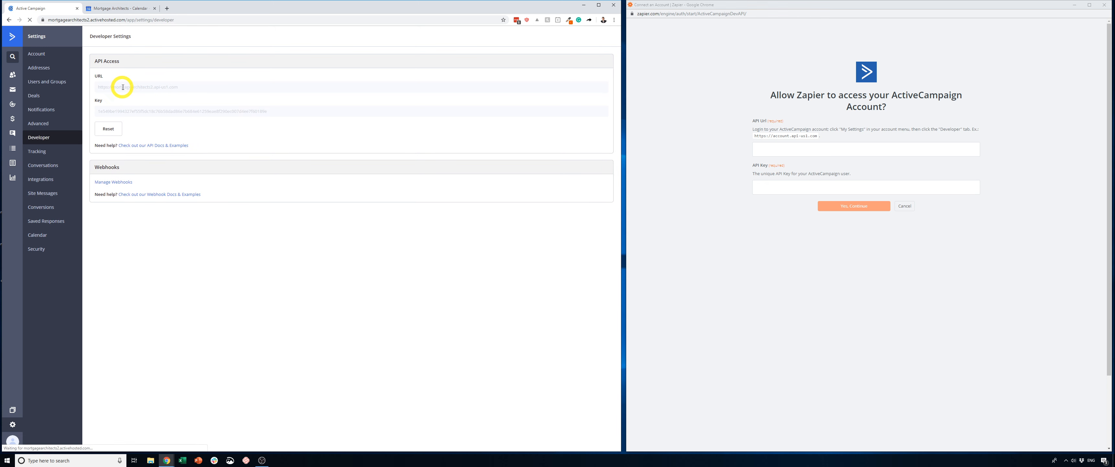
double_click(119, 86)
key(ctrl+a)
key(ctrl+c)
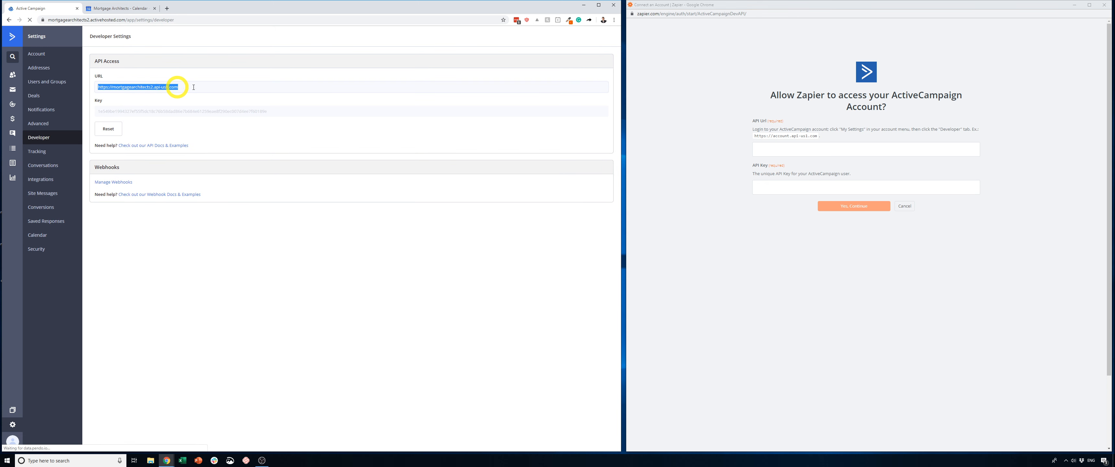
click(773, 151)
key(ctrl+v)
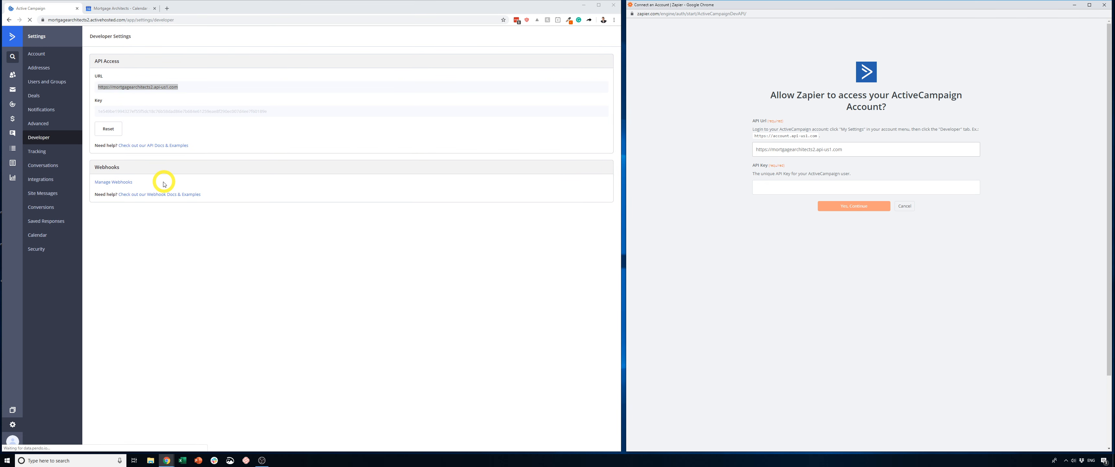
- Copy the ActiveCampaign API key into Zapier's API Key field and authorize the connection
double_click(128, 113)
key(ctrl+c)
click(777, 187)
key(ctrl+v)
click(834, 208)
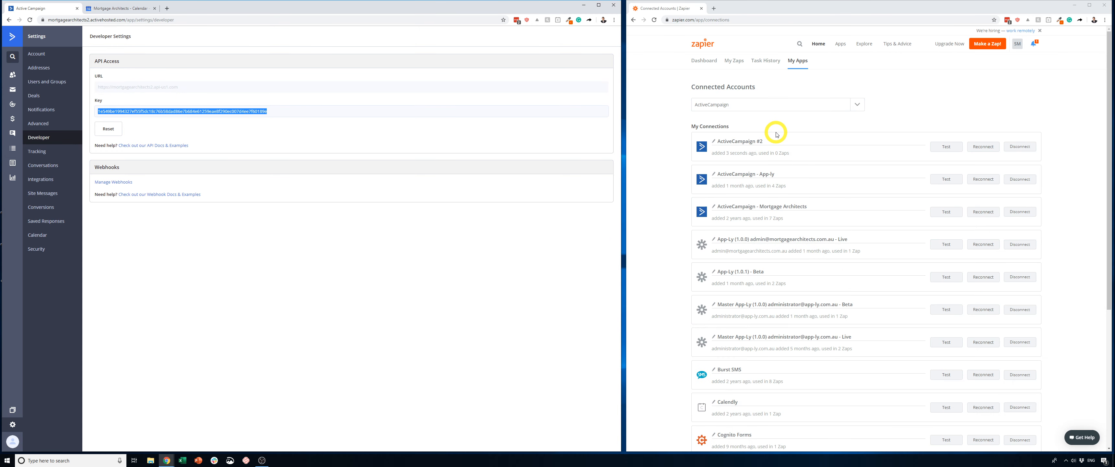
- Rename the newly added ActiveCampaign connection to ActiveCampaign Demo
click(764, 141)
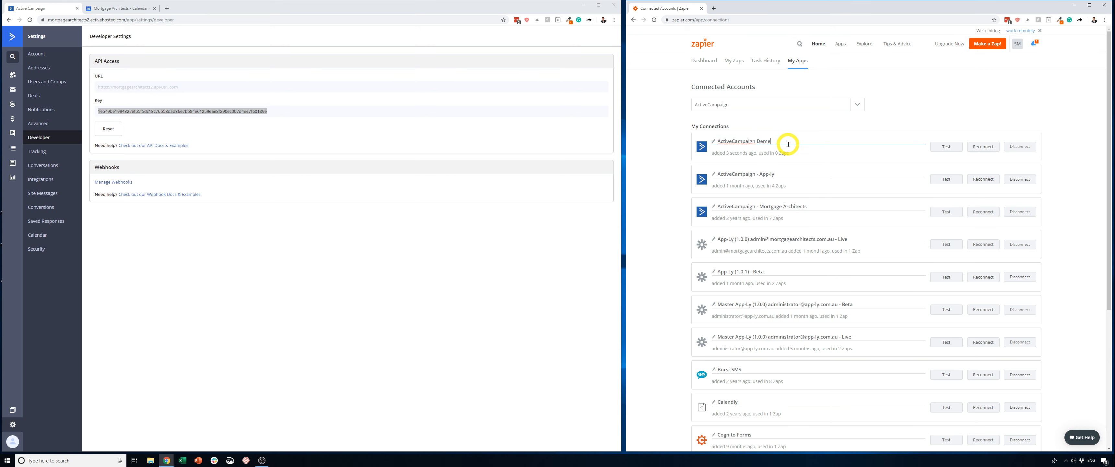
click(636, 187)
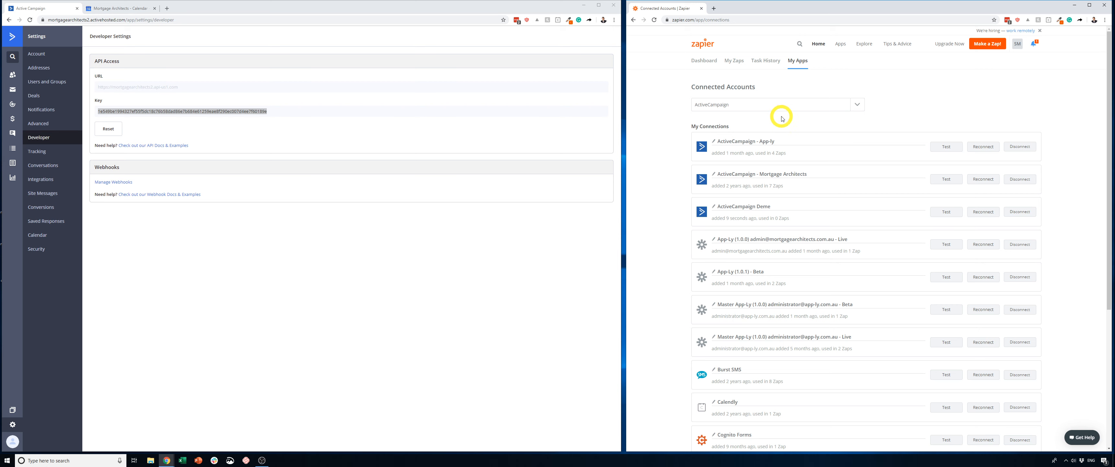
- Connect a Google Calendar account to Zapier, choosing the business Google account and granting access
click(750, 106)
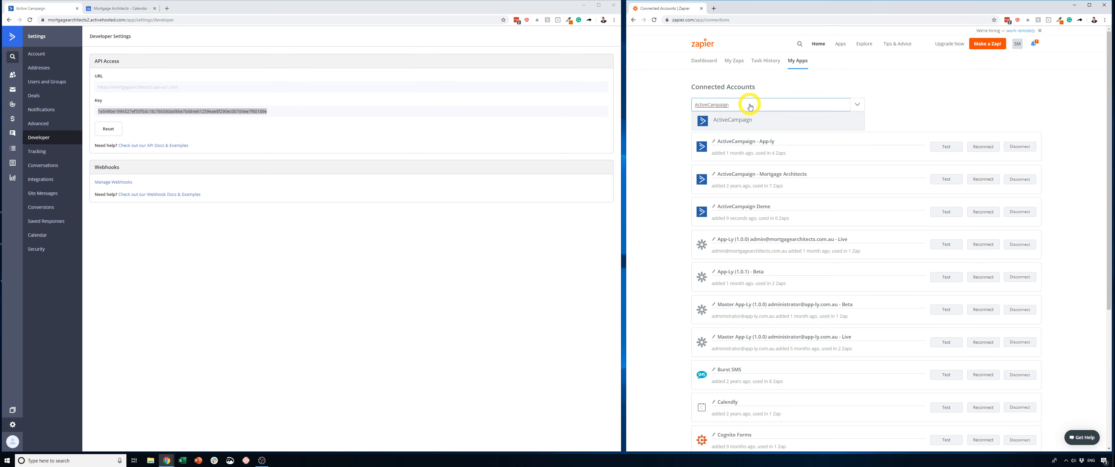
text(cal)
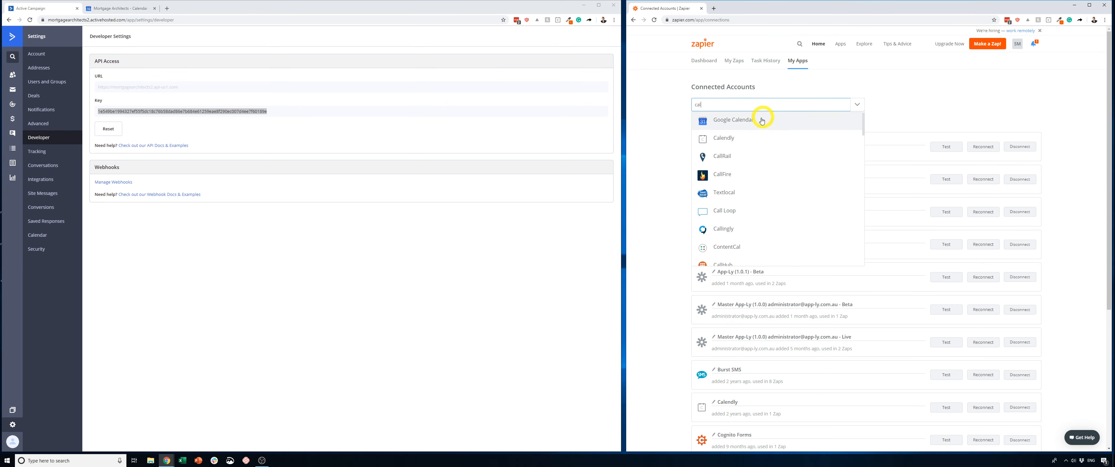
click(750, 123)
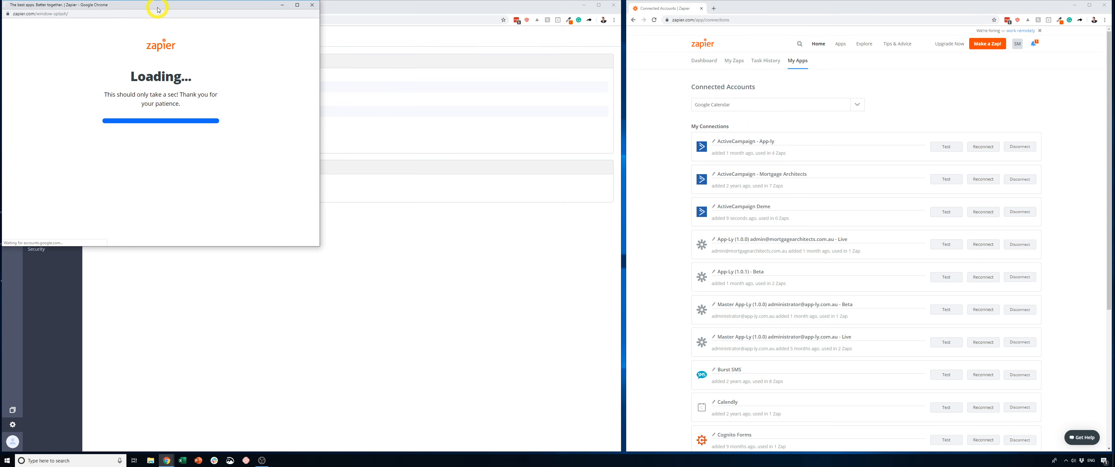
drag(157, 6, 823, 1)
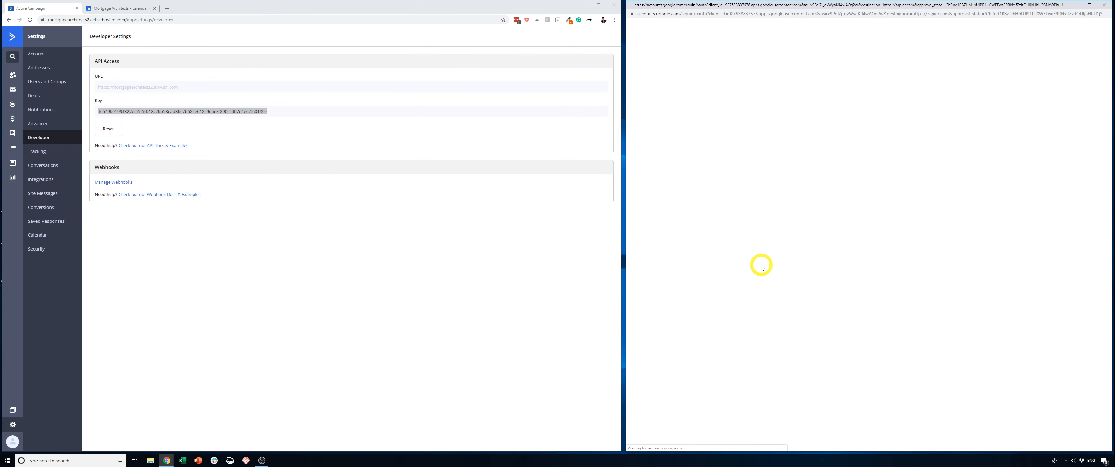
click(865, 225)
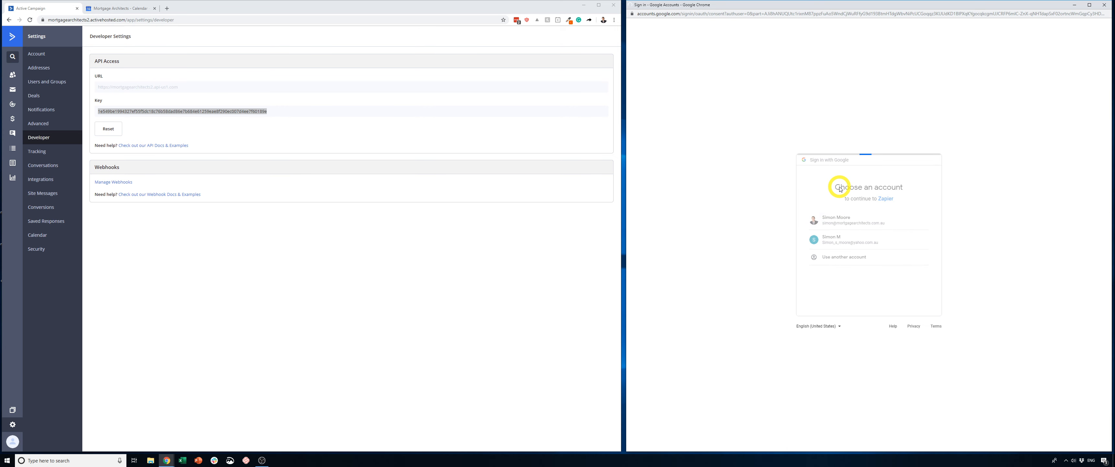
click(917, 314)
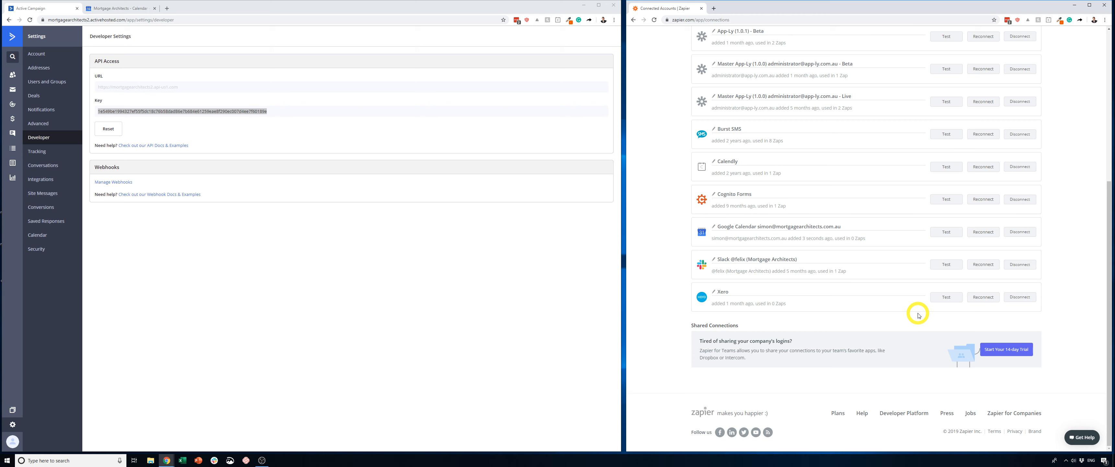
- Create a new Zap and choose ActiveCampaign as its trigger app
scroll(677, 165, up, 6)
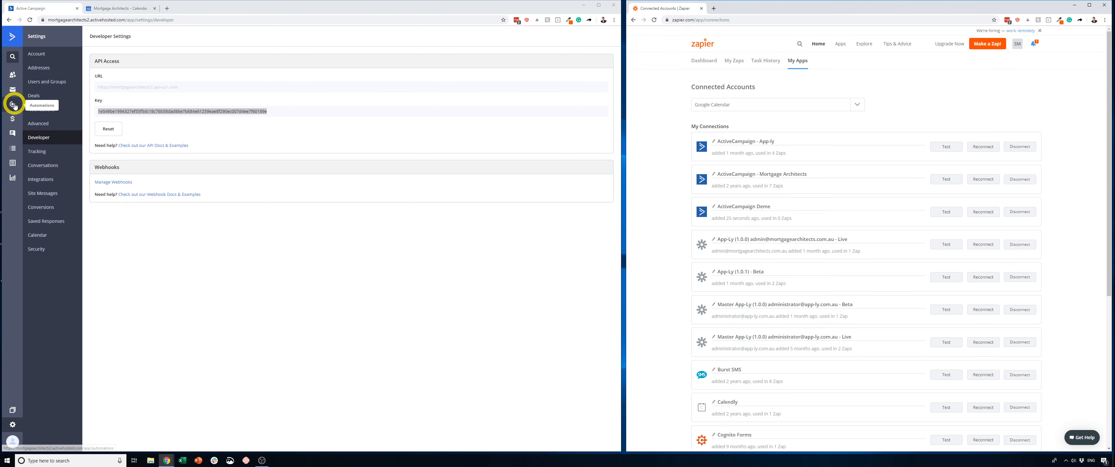
click(990, 44)
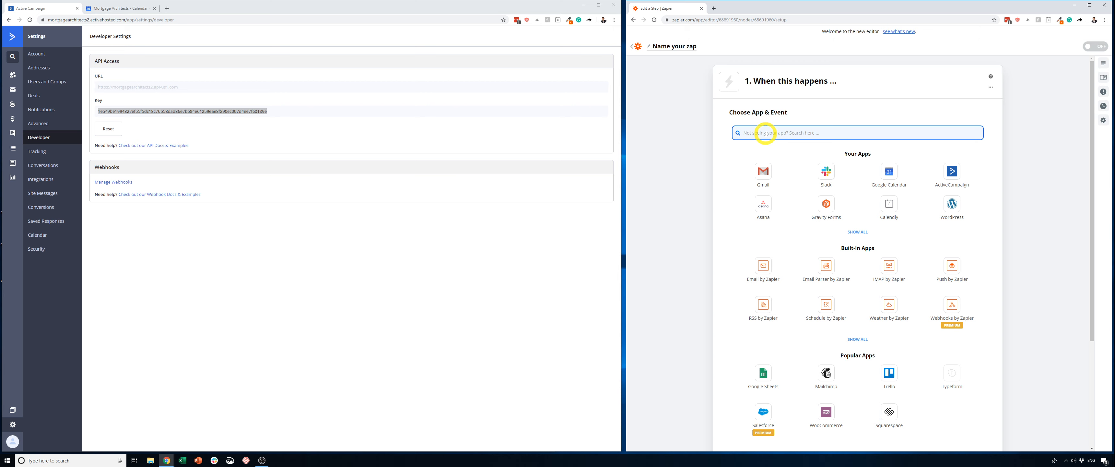
drag(746, 81, 842, 87)
scroll(842, 86, down, 4)
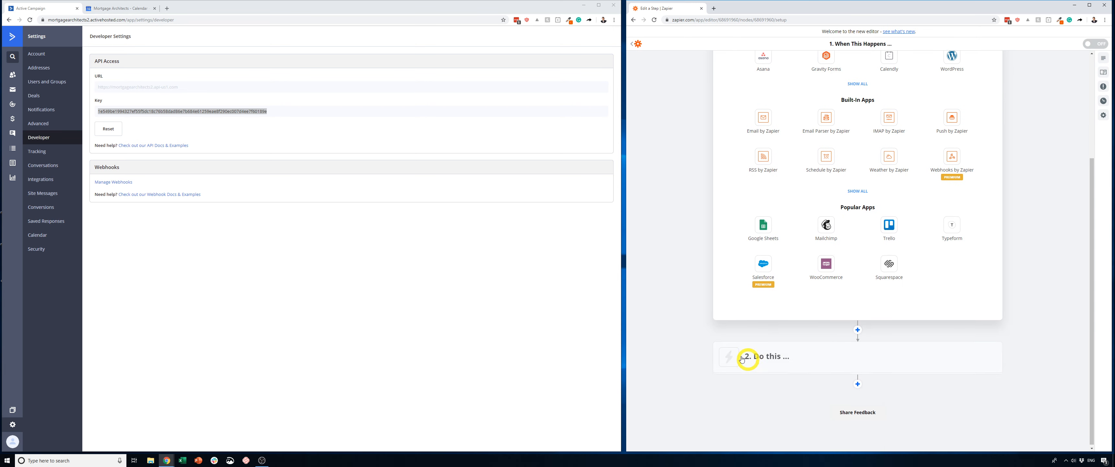
scroll(801, 320, up, 4)
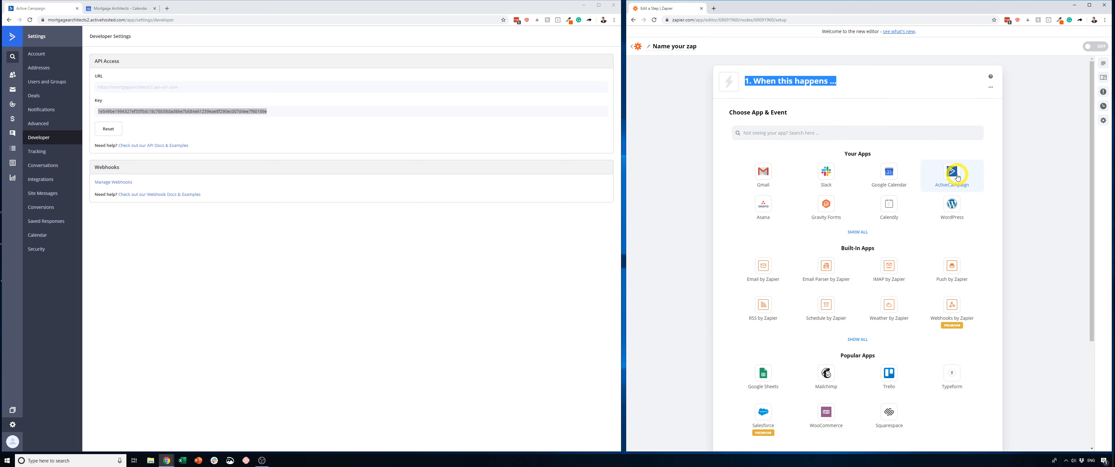
click(955, 175)
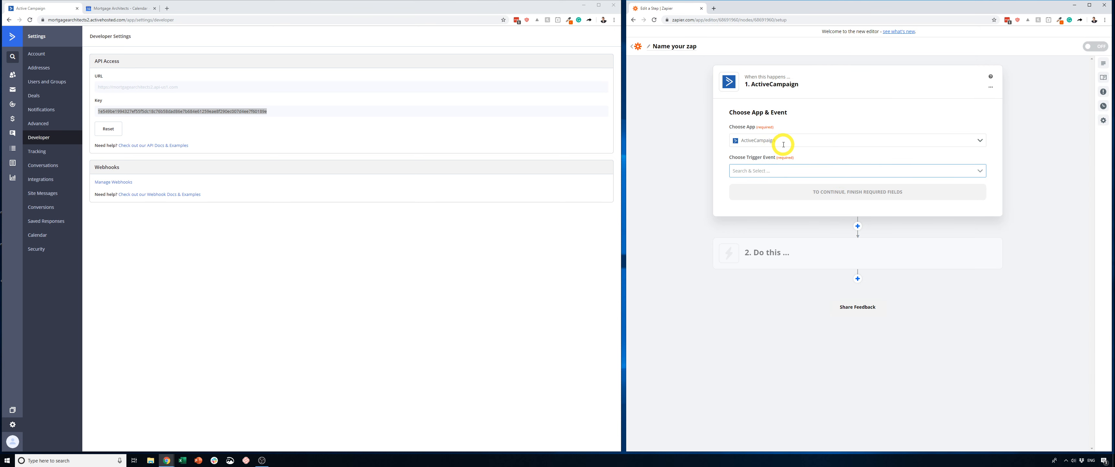
- Set the trigger event to New Automation Webhook and continue to the account choice
click(980, 170)
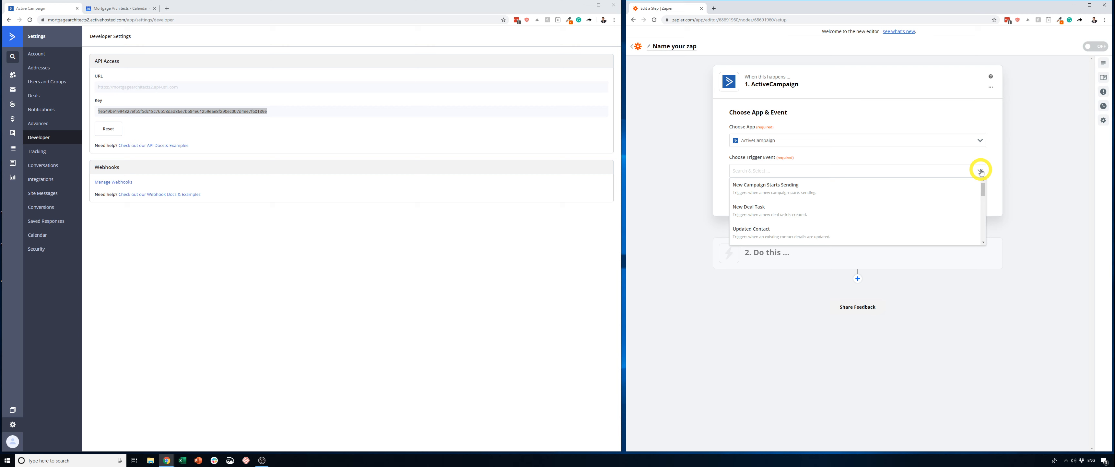
click(742, 175)
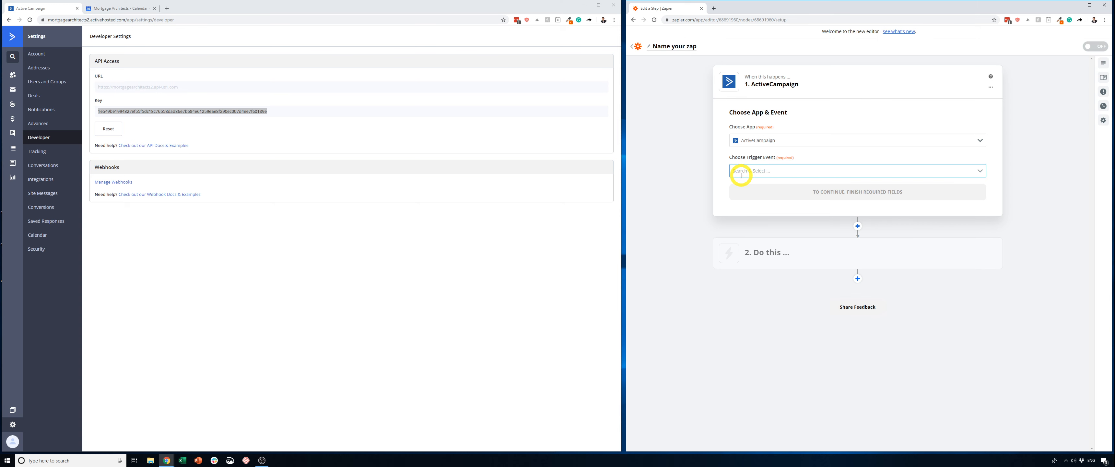
text(web)
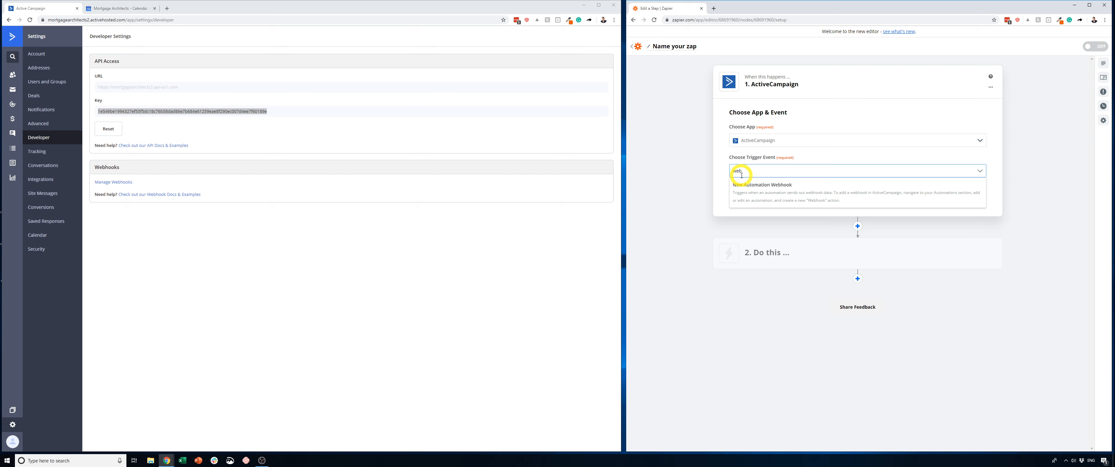
click(758, 200)
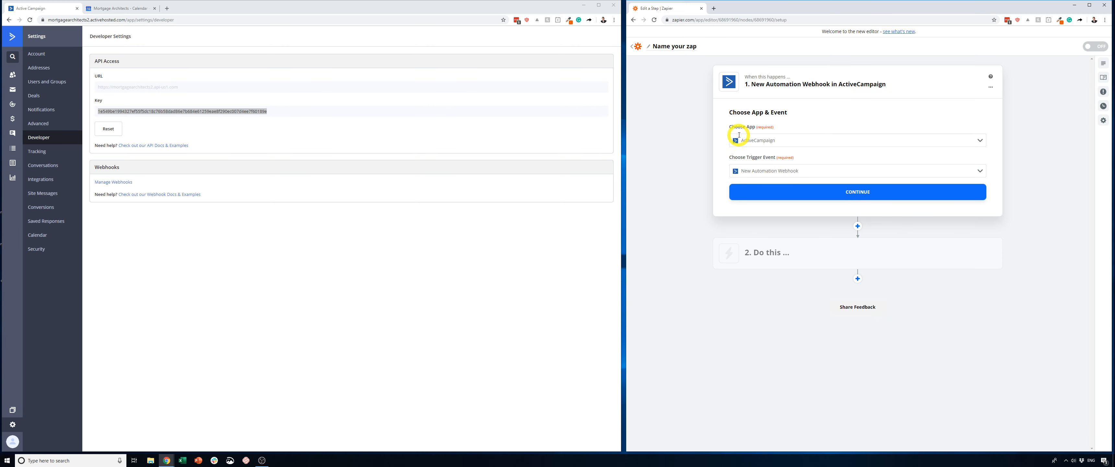
click(849, 190)
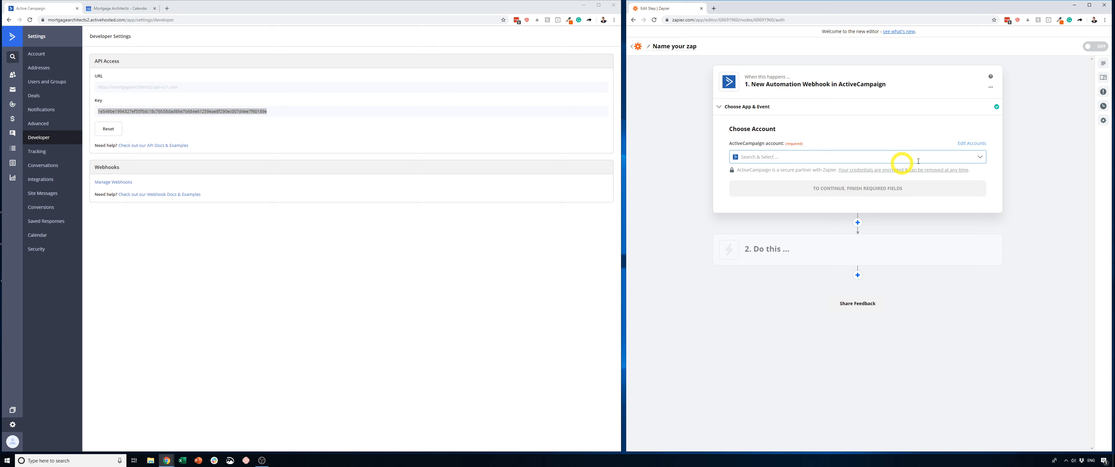
- Choose ActiveCampaign Demo as the trigger's account and continue to the webhook setup
click(982, 157)
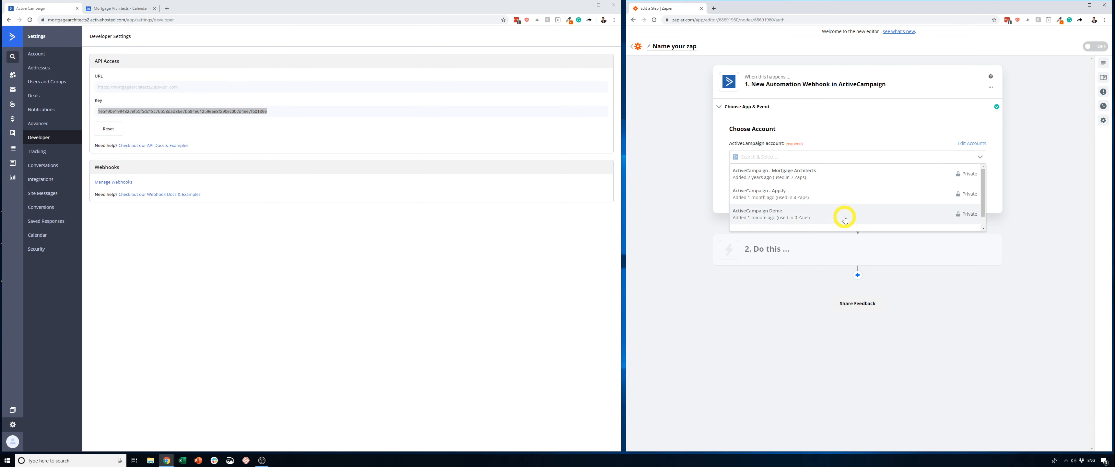
click(826, 221)
click(849, 190)
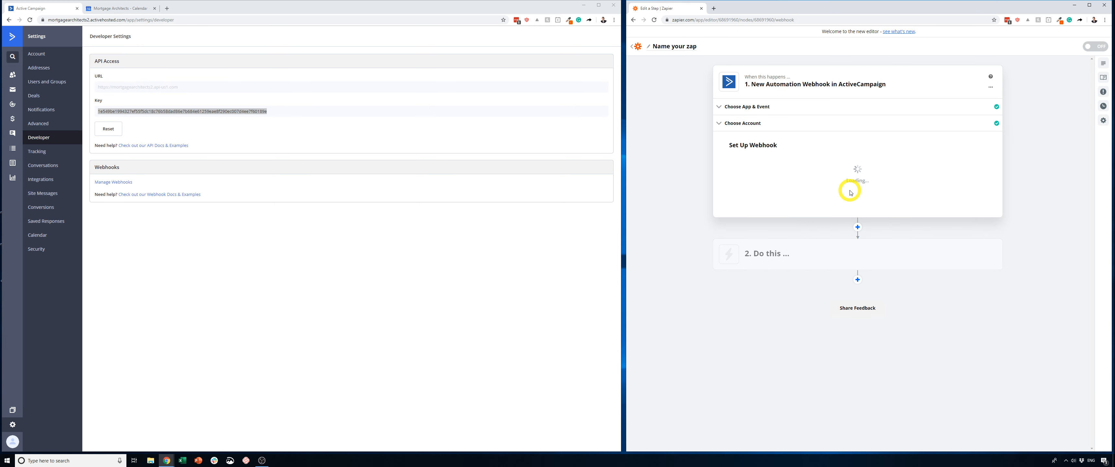
- Copy the webhook URL that Zapier provides for ActiveCampaign and continue to the trigger test
click(833, 170)
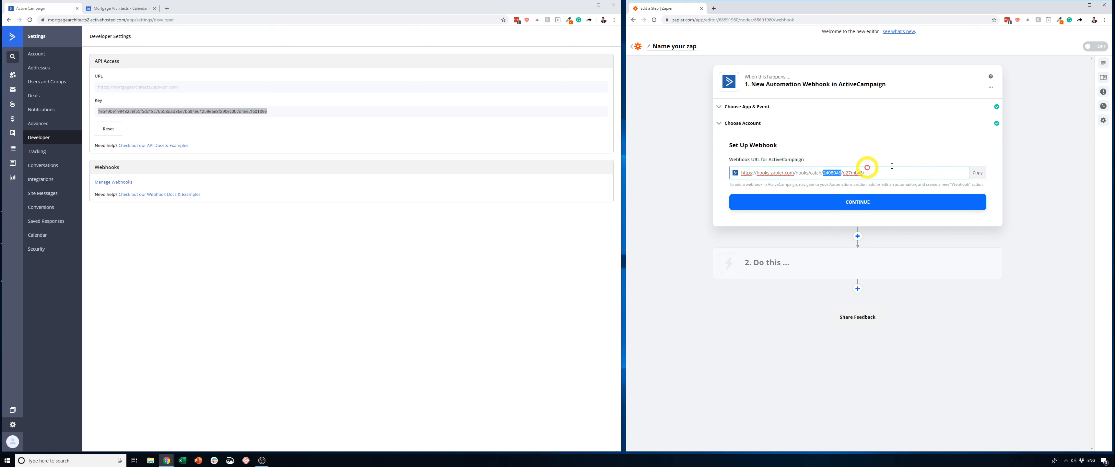
click(977, 172)
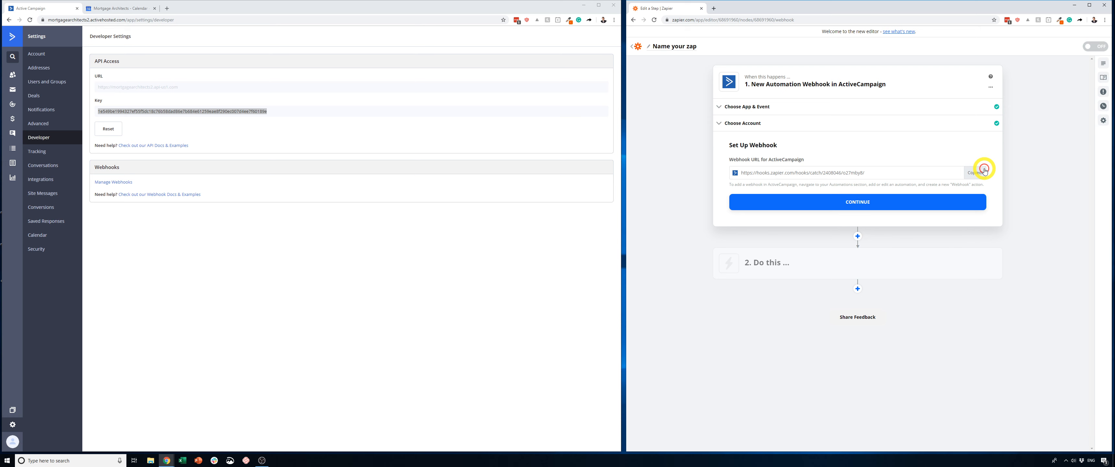
click(852, 207)
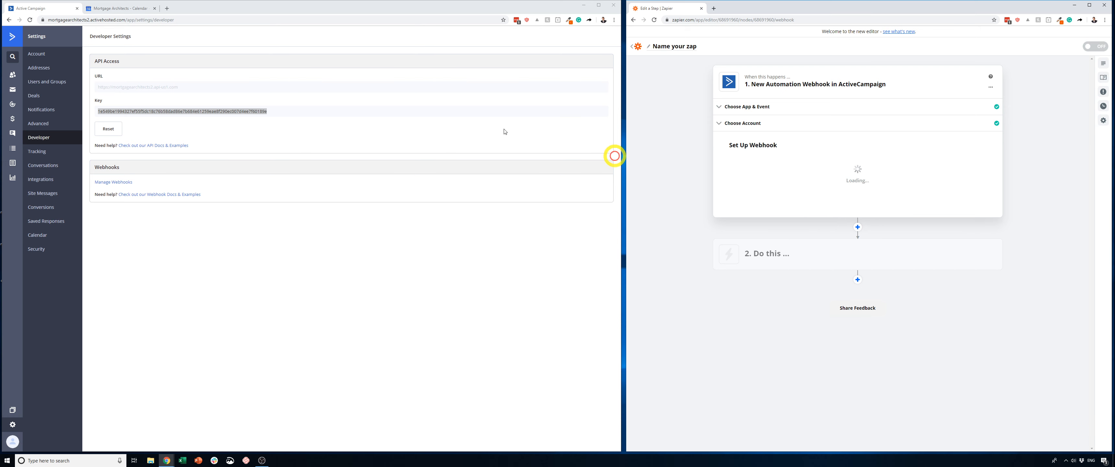
- Create a new ActiveCampaign automation using the Start from Scratch recipe
click(13, 104)
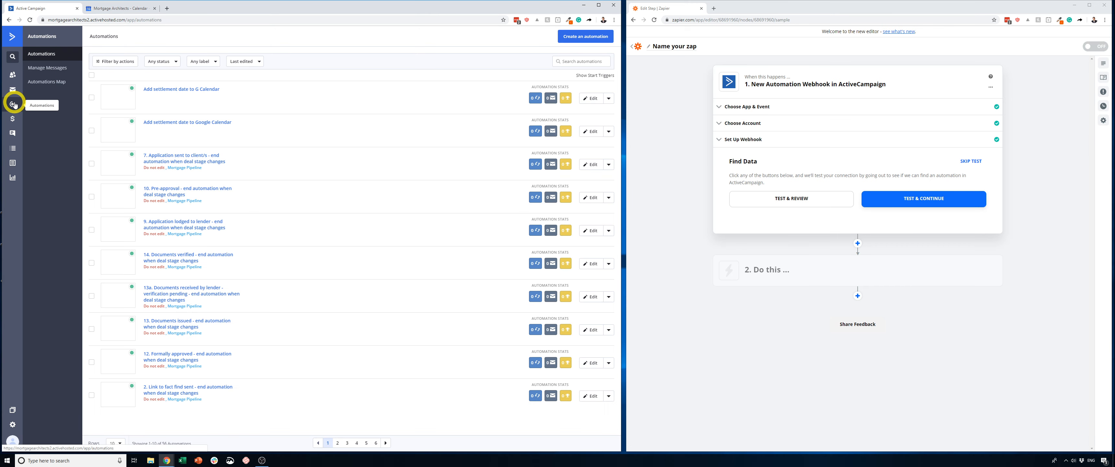
click(569, 37)
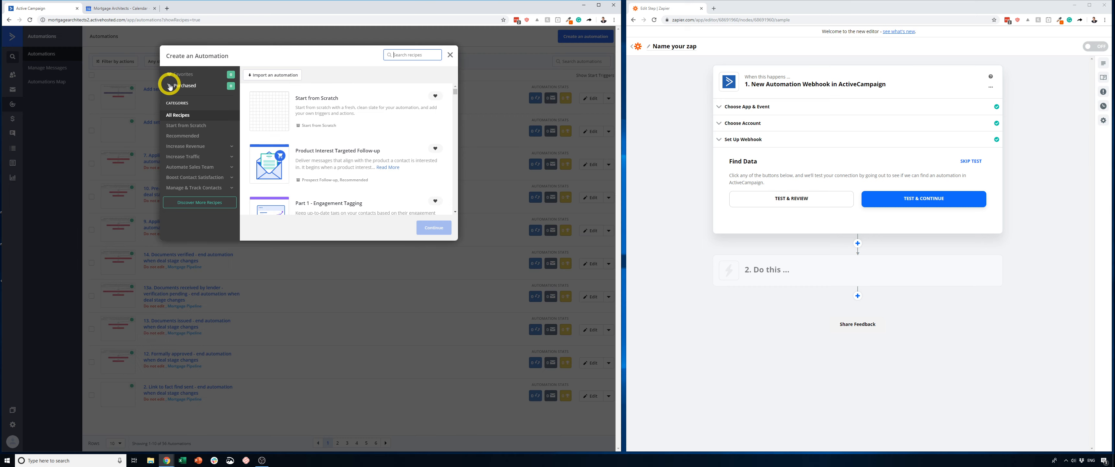
click(282, 95)
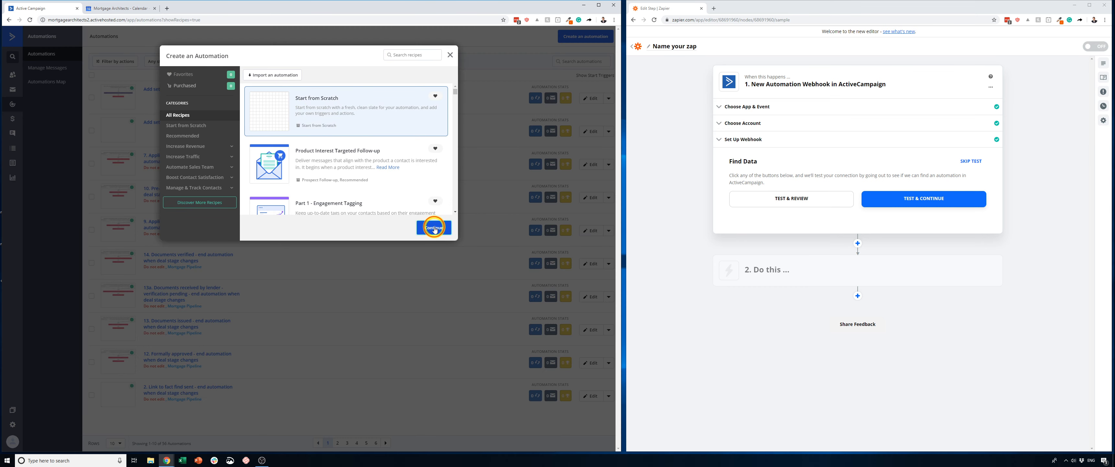
click(434, 228)
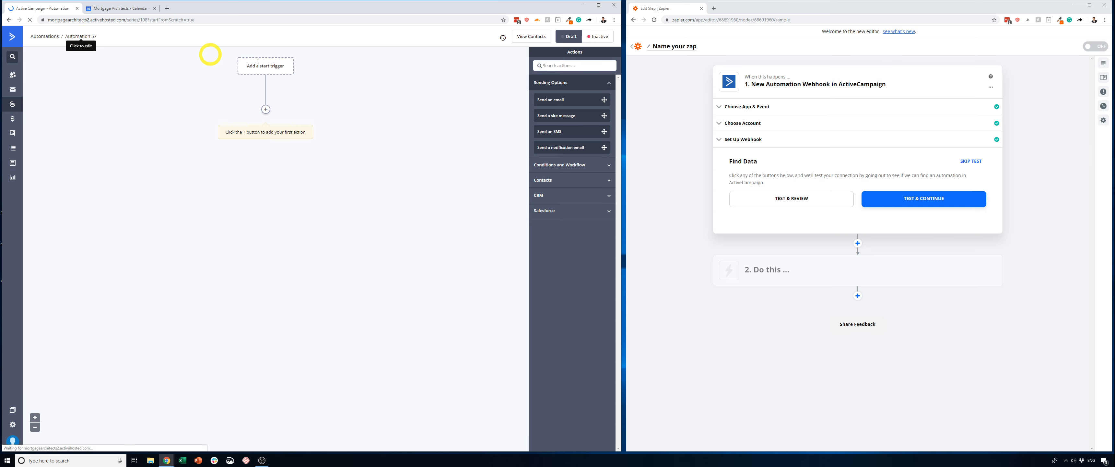
- Choose Field changes as the automation's start trigger and continue to its settings
click(270, 68)
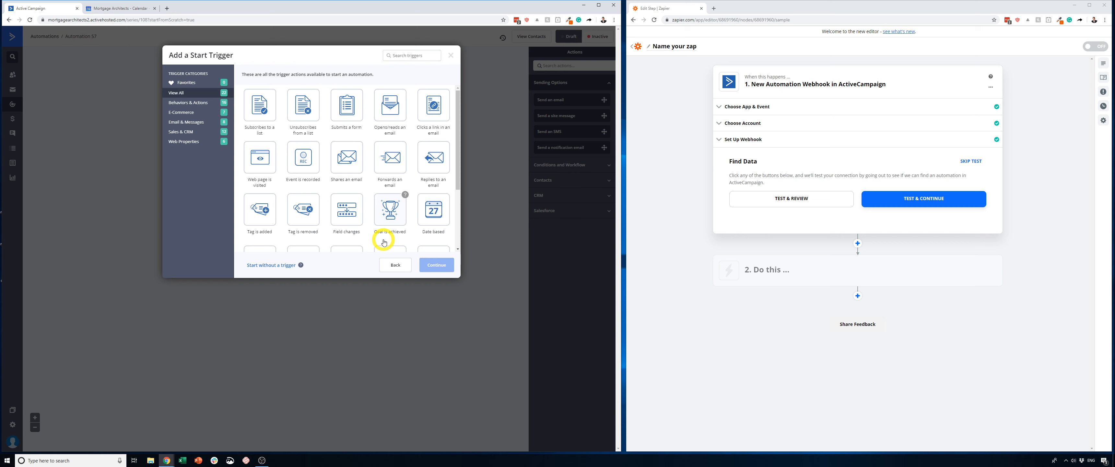
click(350, 213)
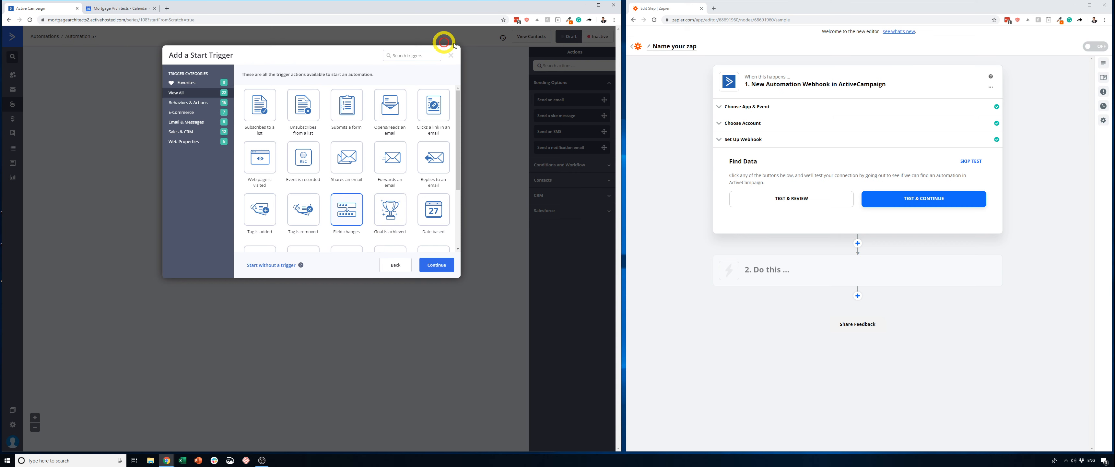
click(444, 265)
- Make the trigger watch the Settlement date contact field and run every time, and add it to the automation
click(211, 88)
text(set)
click(225, 125)
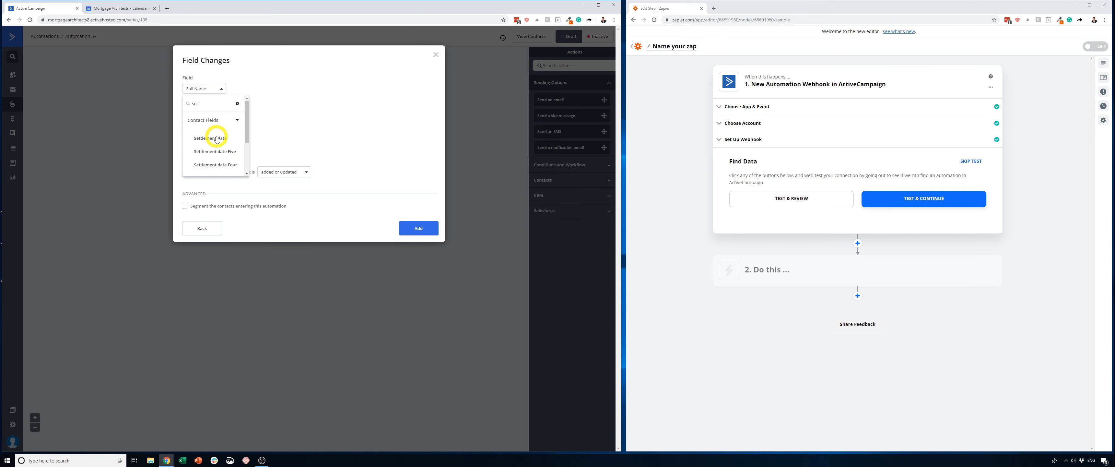
click(217, 139)
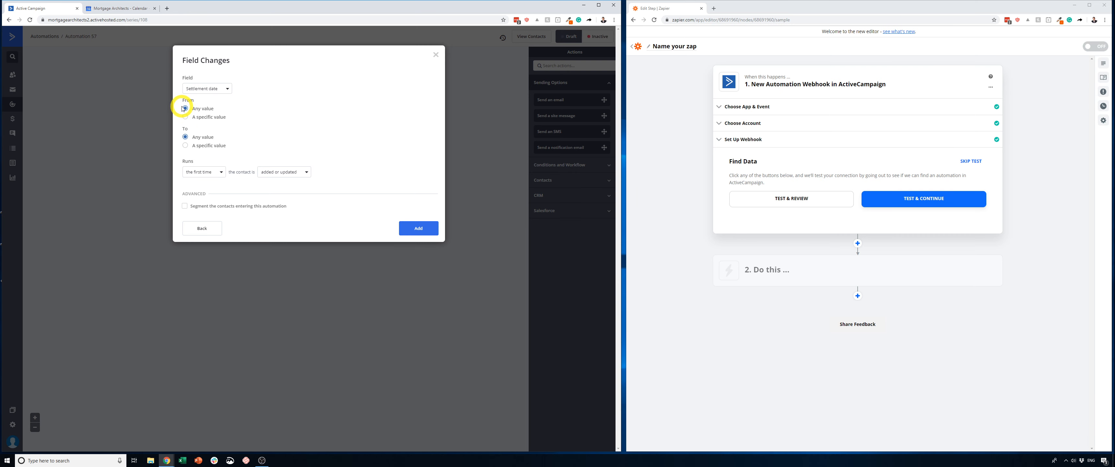
click(206, 171)
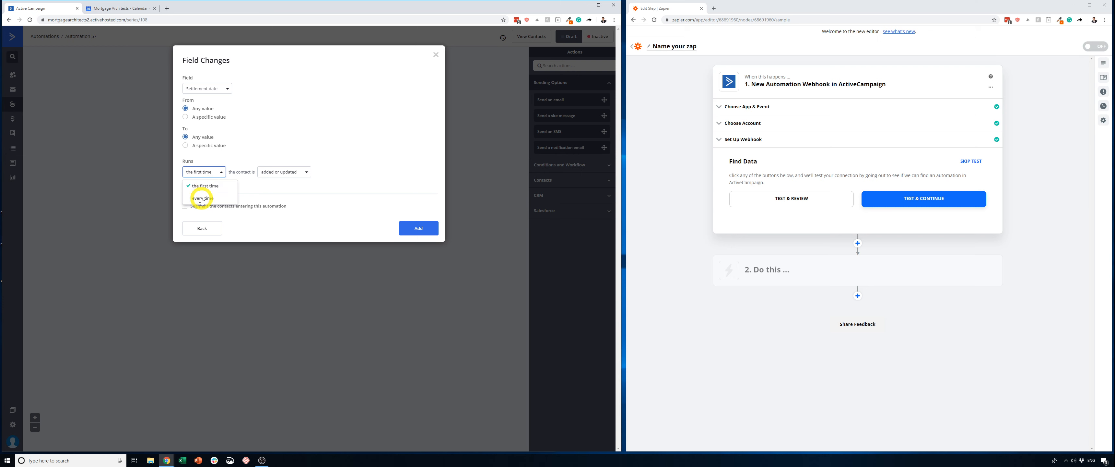
click(197, 184)
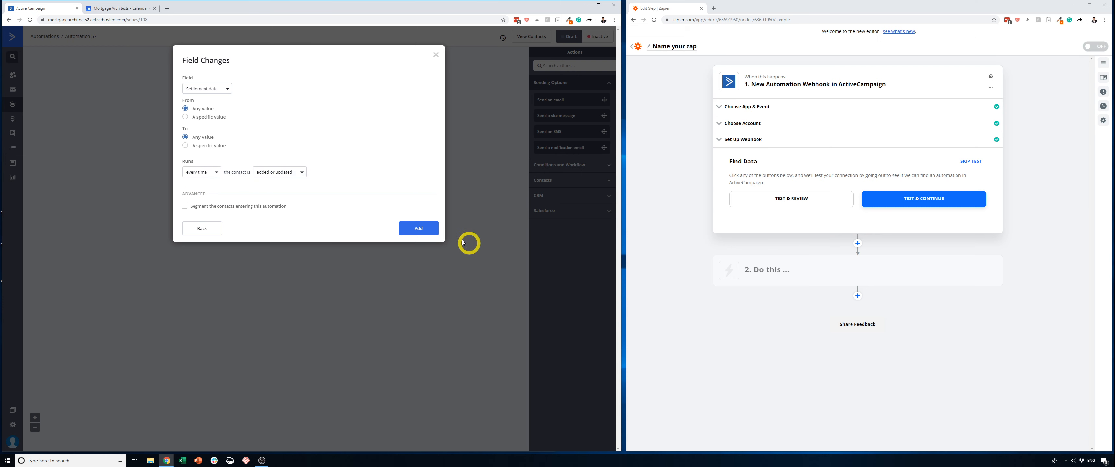
click(418, 229)
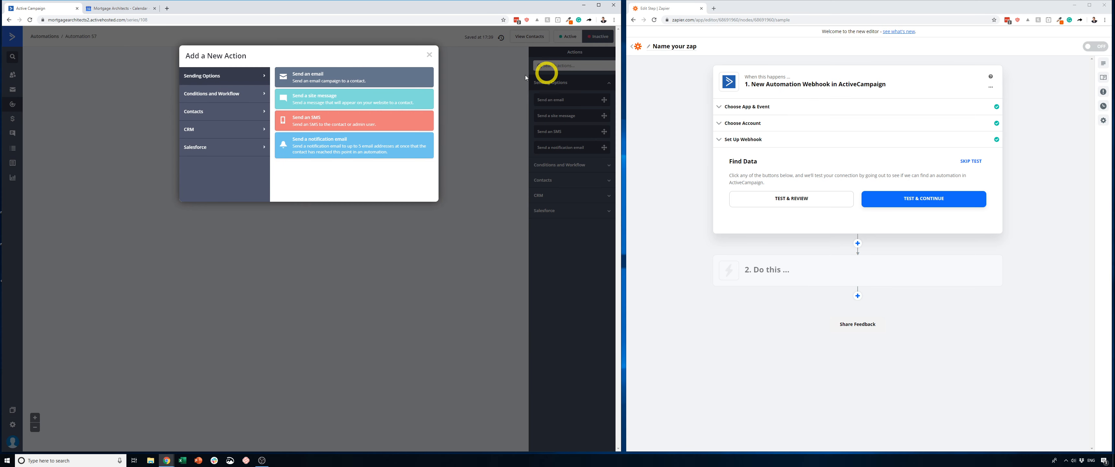
- Add a Webhook action below the trigger that posts to the copied Zapier URL, and check it against Zapier's webhook setup
click(430, 55)
click(562, 67)
text(we)
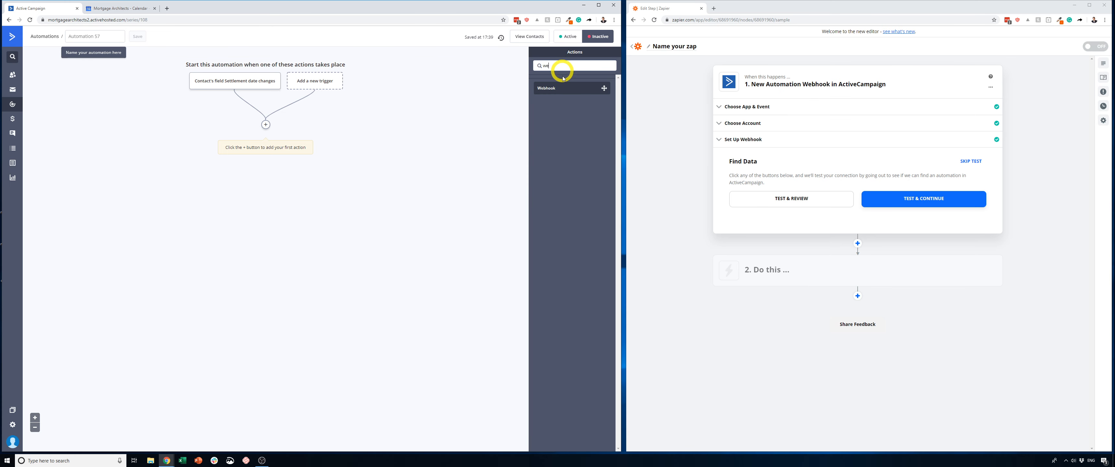
drag(558, 91, 267, 130)
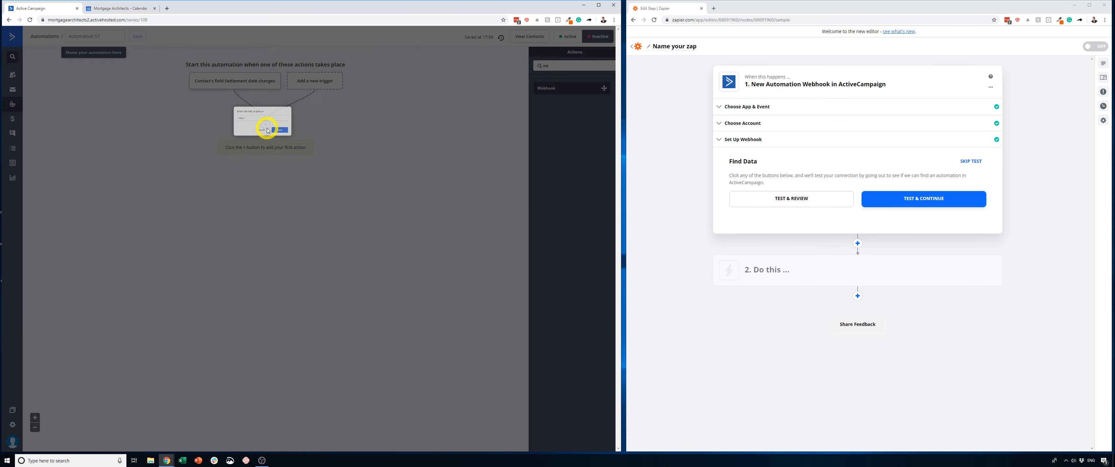
click(242, 116)
key(ctrl+v)
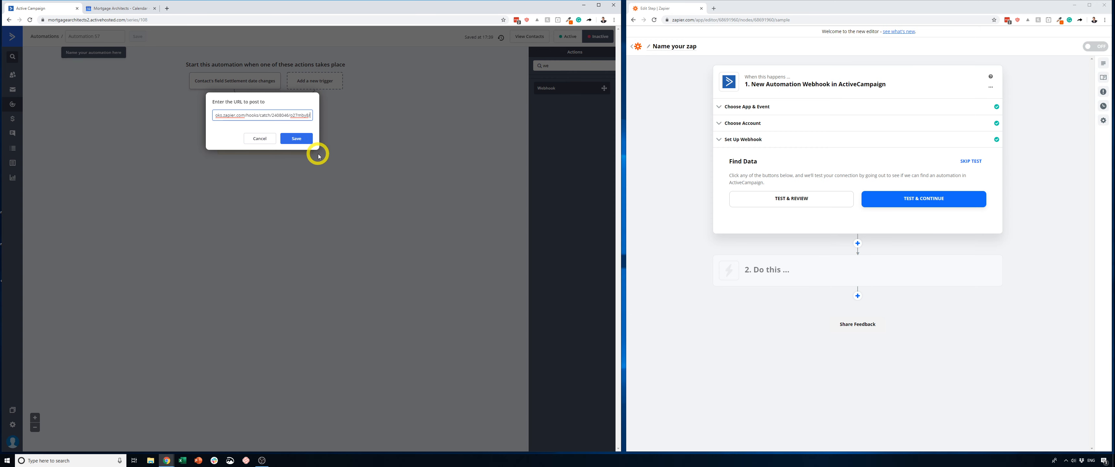
click(297, 138)
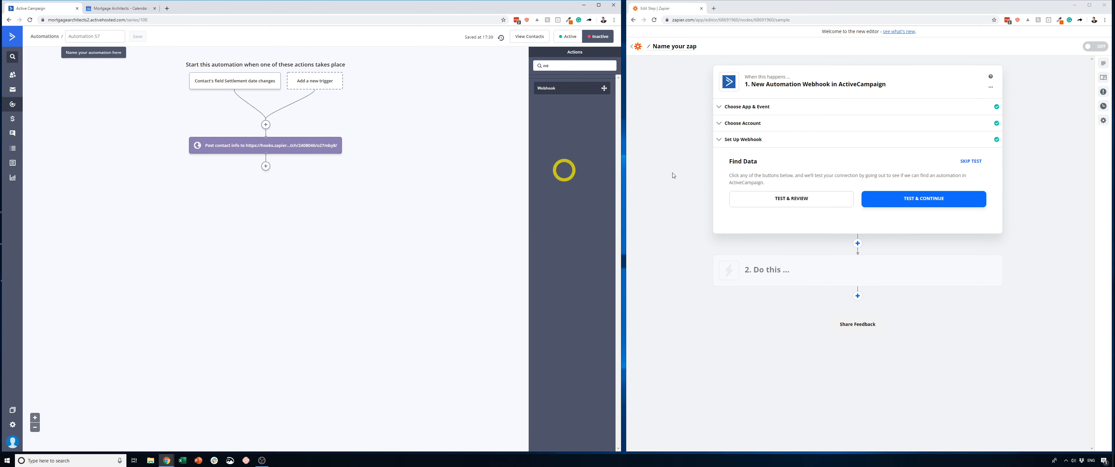
click(739, 141)
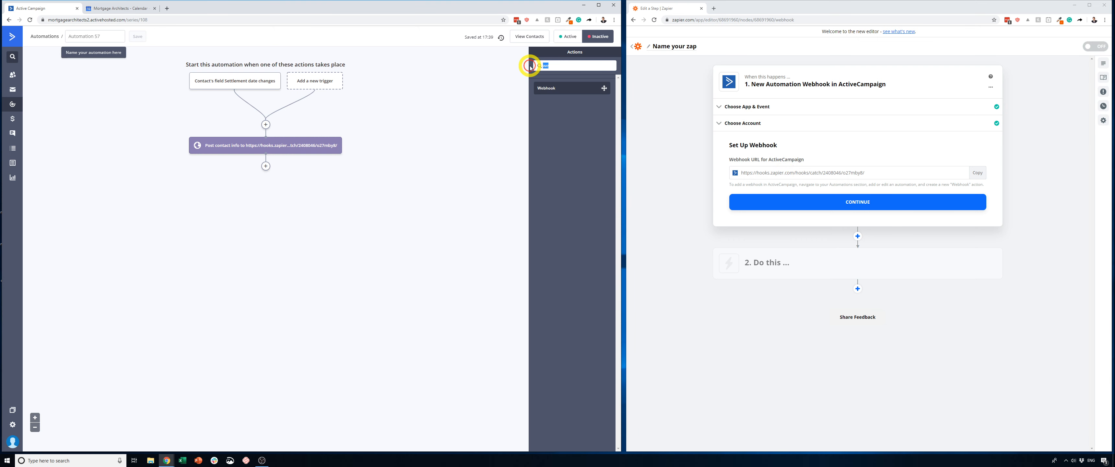
- Add End this automation after the webhook, activate the automation, and continue Zapier's webhook setup to the trigger test
double_click(541, 63)
text(end)
drag(593, 150, 271, 169)
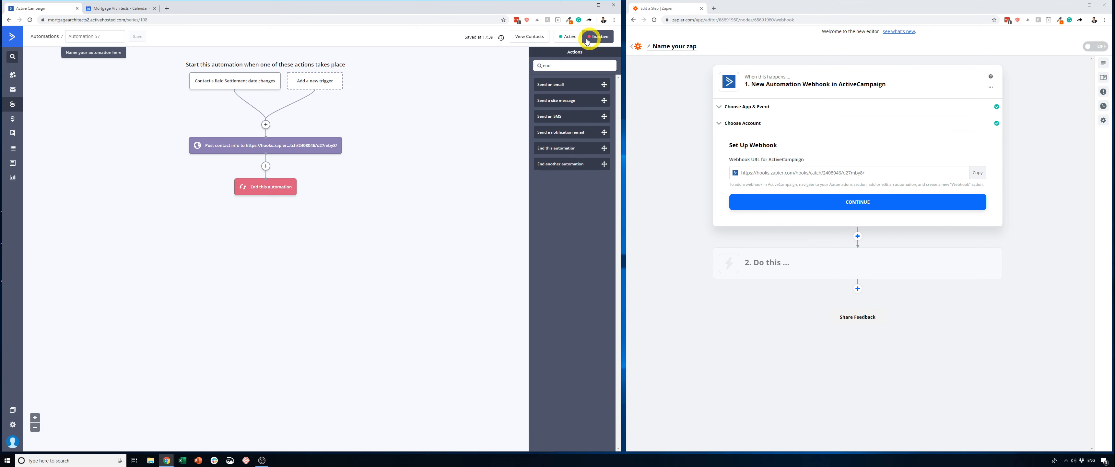
click(866, 203)
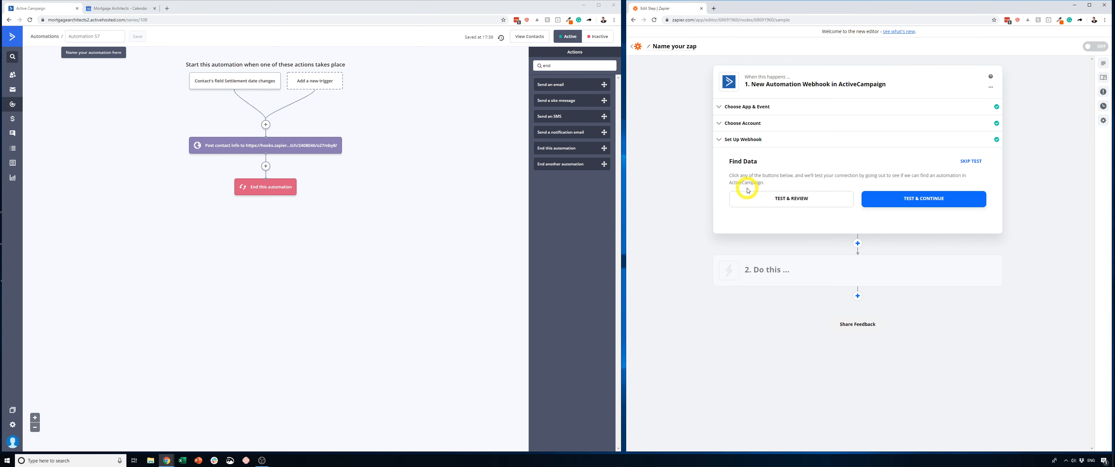
- Open the first contact in ActiveCampaign and save 31/10/2019 as its Settlement date
click(13, 77)
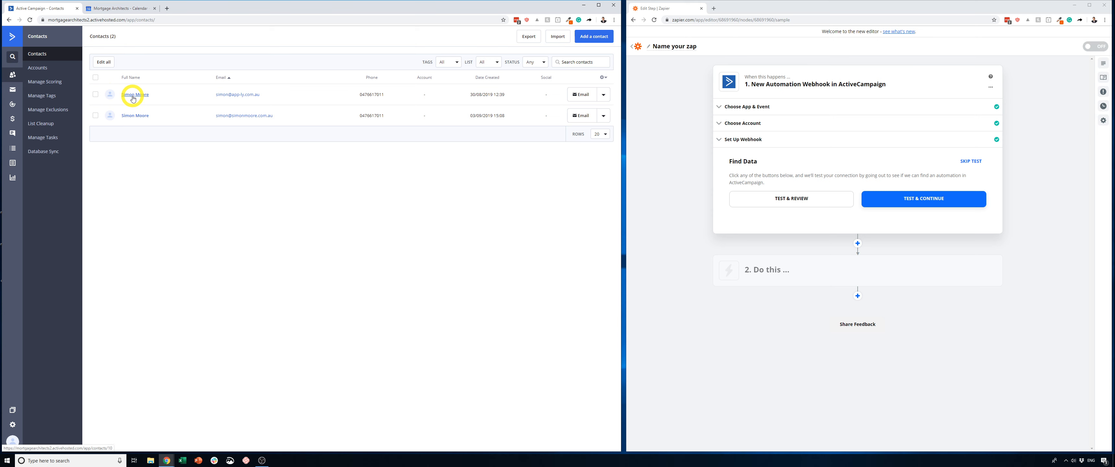
click(133, 96)
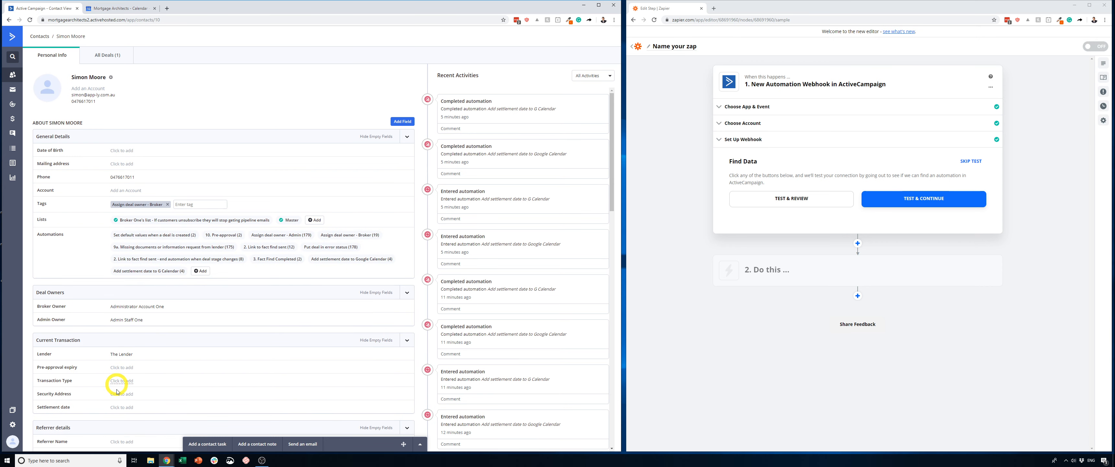
click(117, 408)
click(150, 428)
click(176, 415)
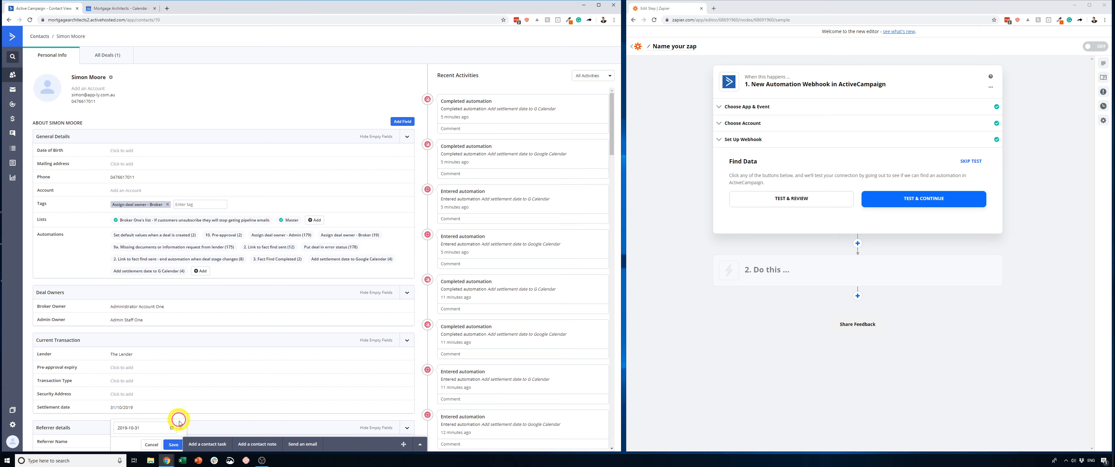
click(174, 444)
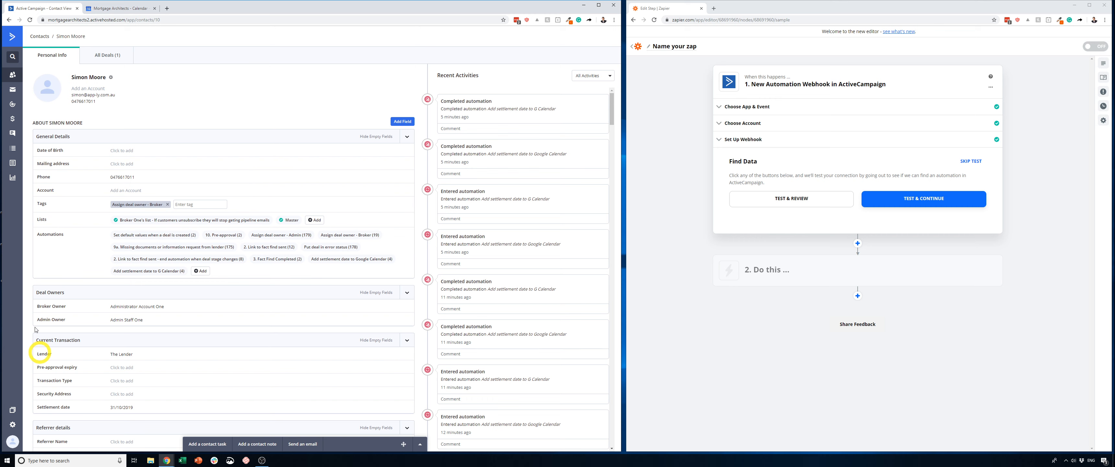
- Run Zapier's trigger test with review, find the settlement date in the Automation A sample, and finish editing the trigger
click(768, 203)
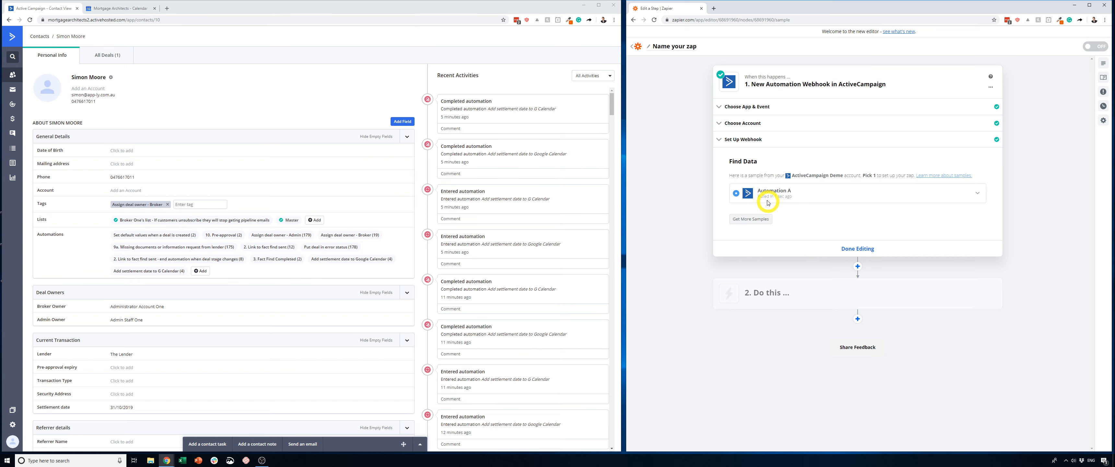
click(974, 192)
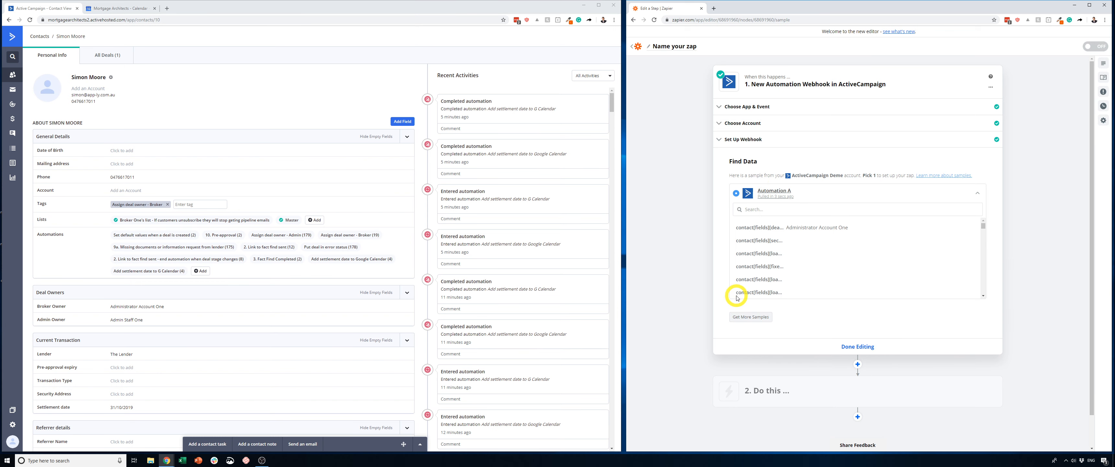
drag(983, 226, 983, 250)
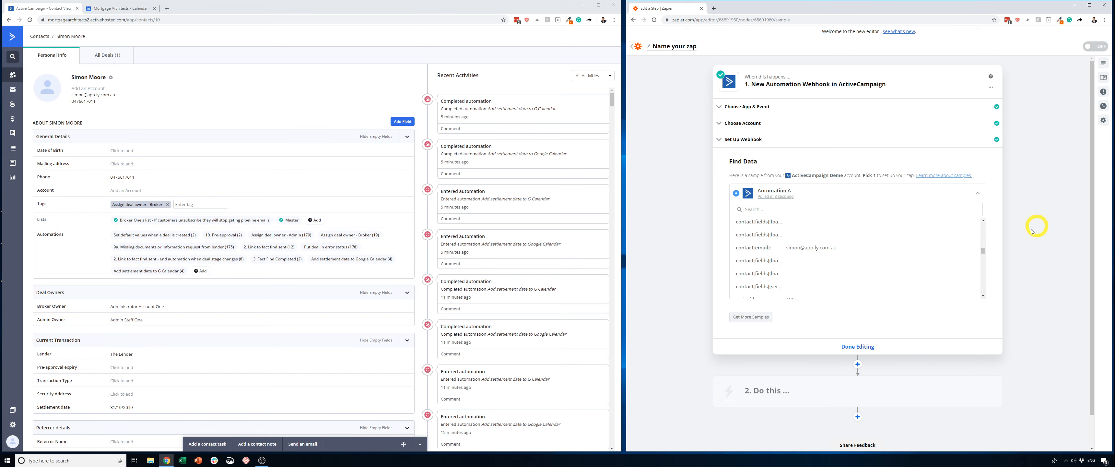
drag(984, 251, 986, 289)
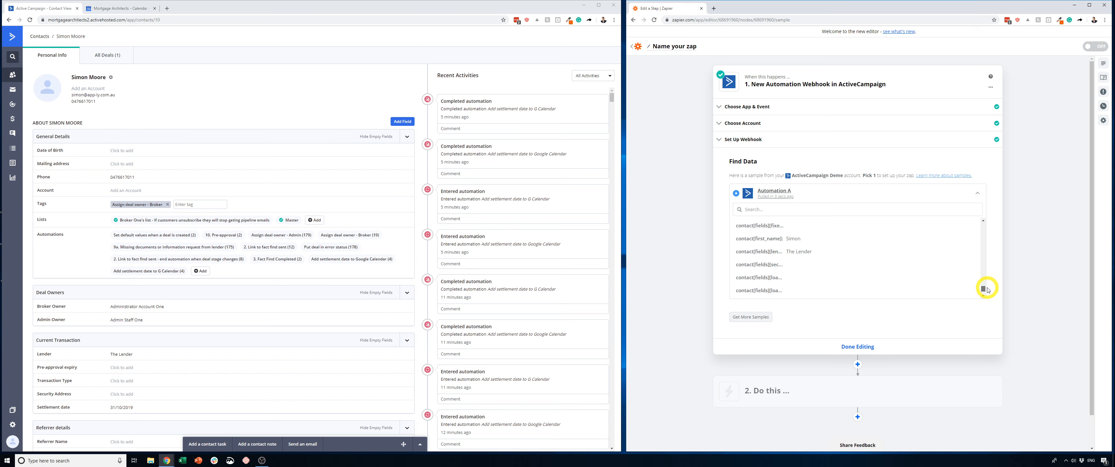
key(ctrl+f)
text(sett)
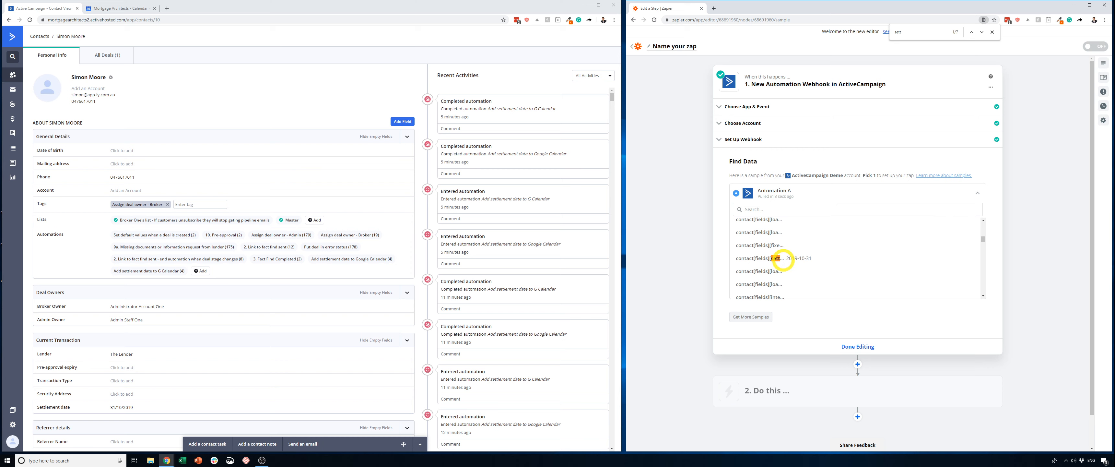
drag(786, 258, 824, 259)
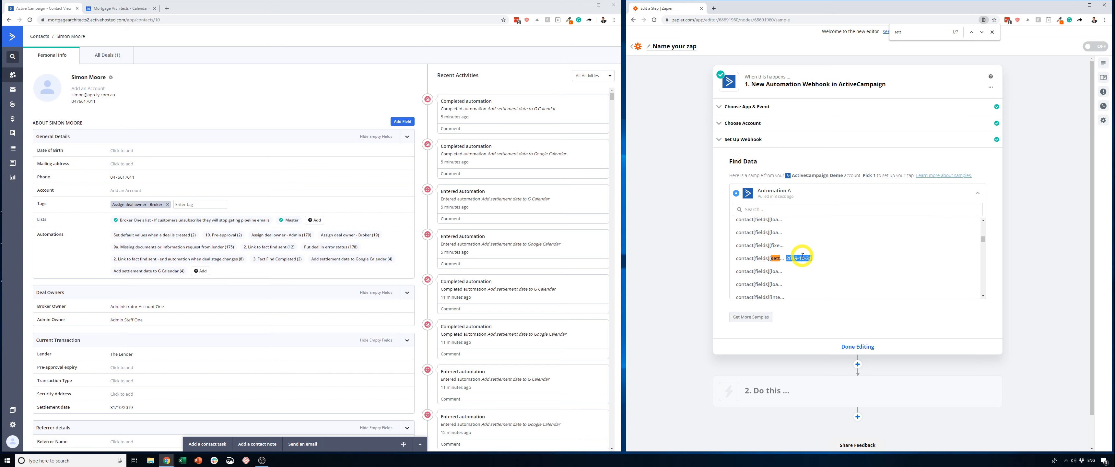
click(860, 347)
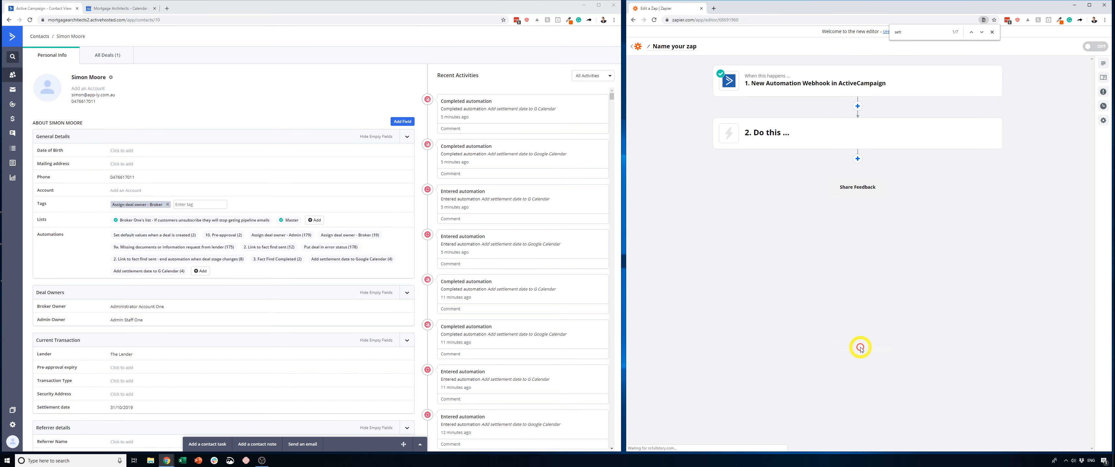
- Set the Zap's second step to Google Calendar with the Create Detailed Event action and continue to the account choice
click(757, 136)
text(cal)
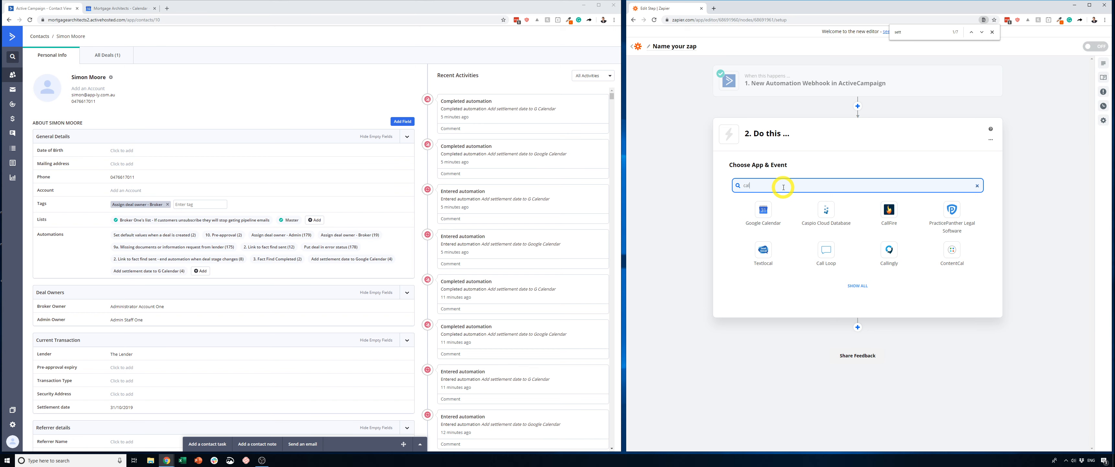
click(763, 213)
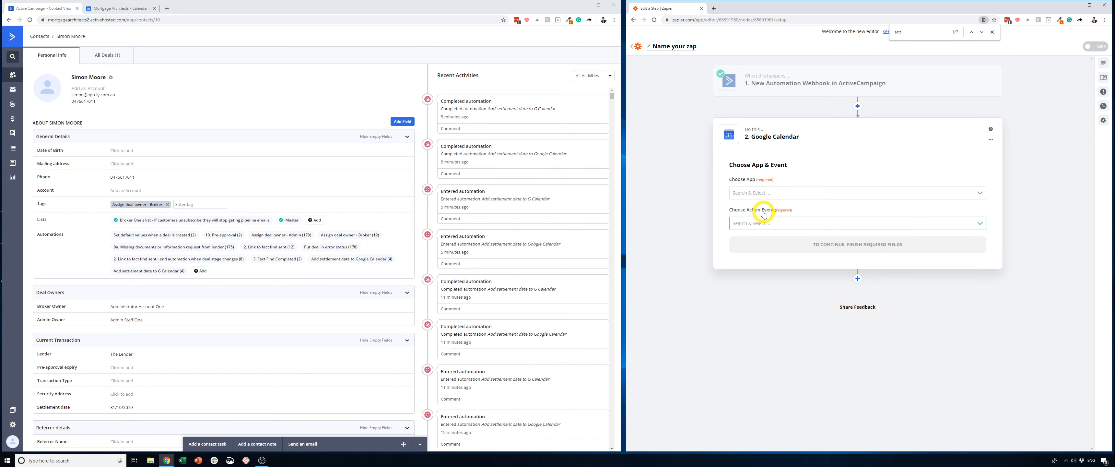
click(980, 223)
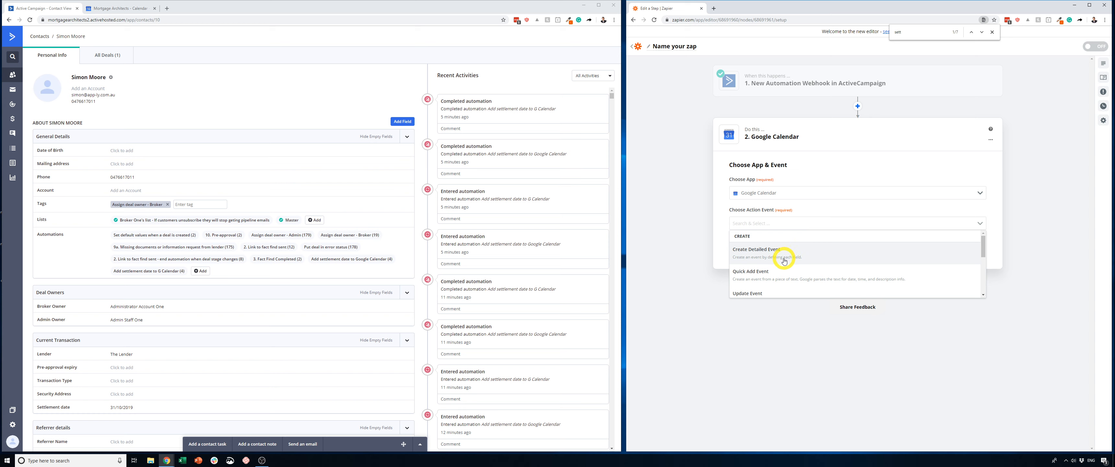
click(769, 254)
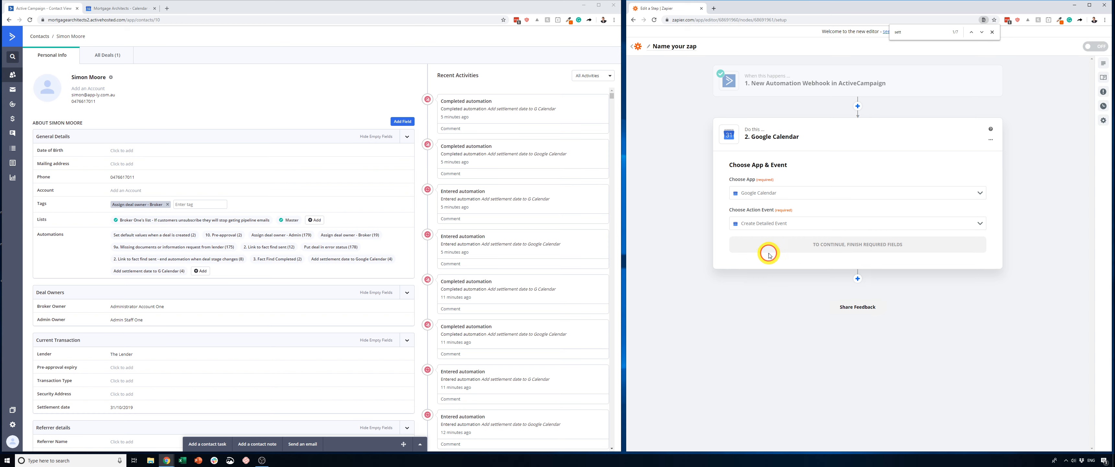
click(856, 249)
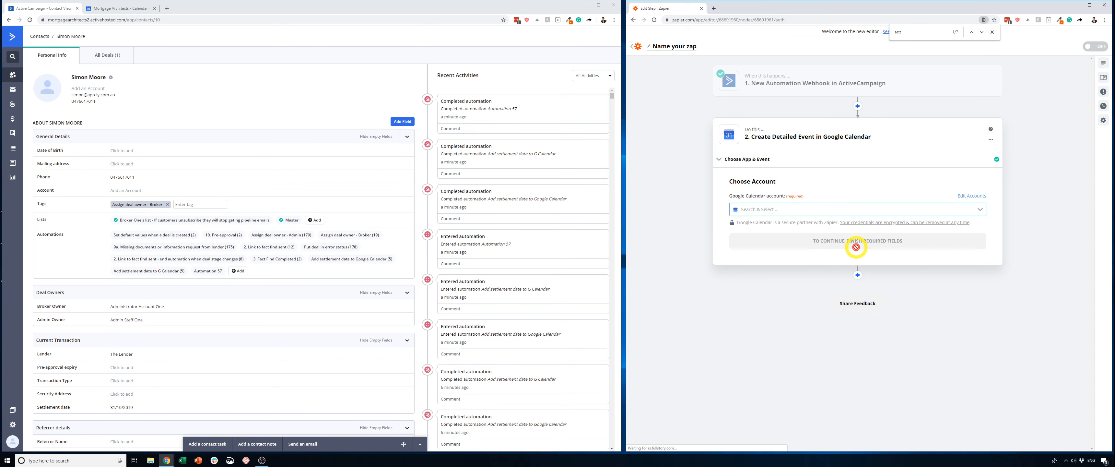
- Choose the connected Google Calendar account for the action and continue to the detailed event's customization
click(979, 209)
click(846, 225)
click(819, 244)
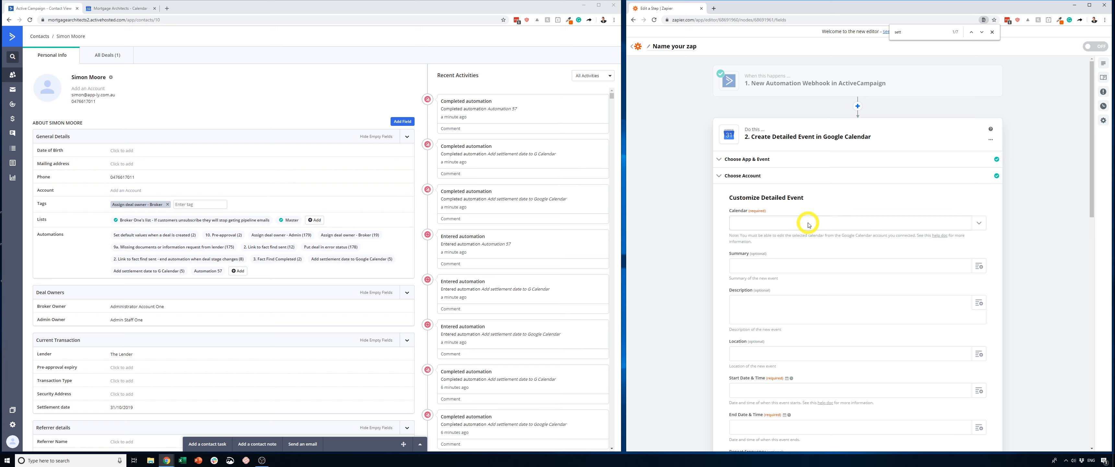
- Select the account owner's calendar and set the event summary to "Settlement for" followed by the Contact[first Name] and Contact[last Name] fields
click(809, 224)
click(769, 250)
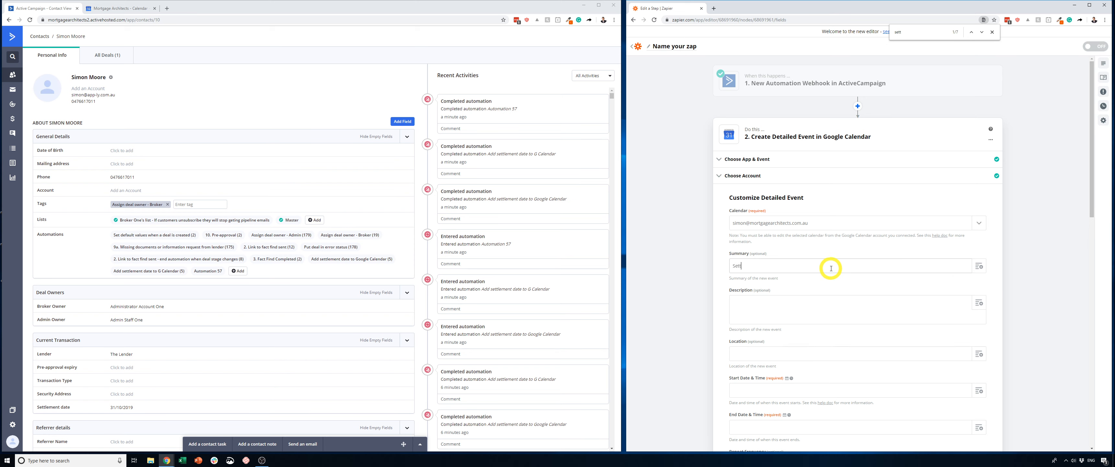
click(978, 266)
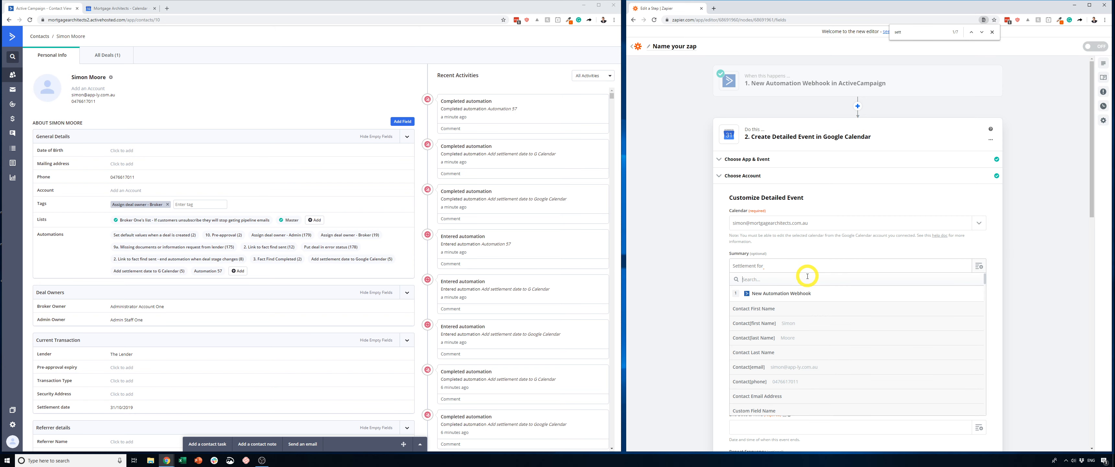
click(785, 324)
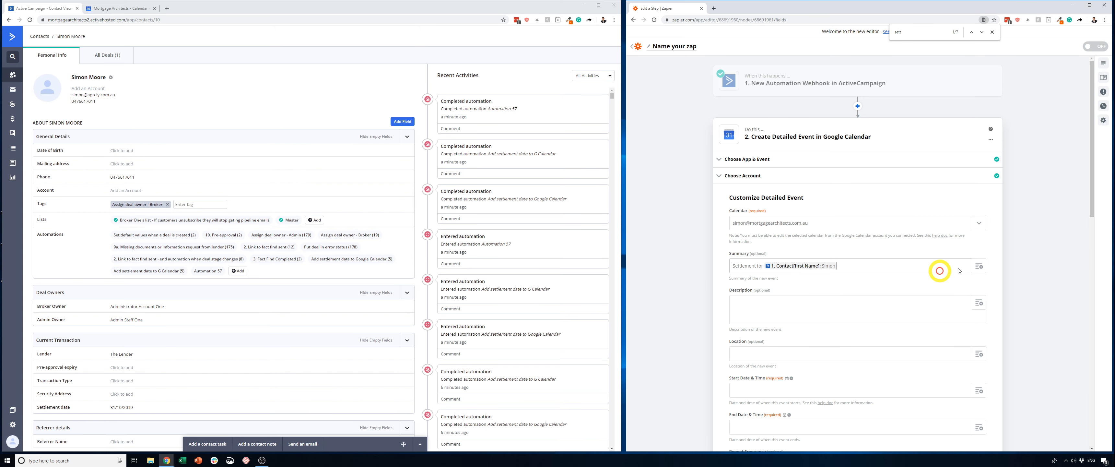
click(978, 265)
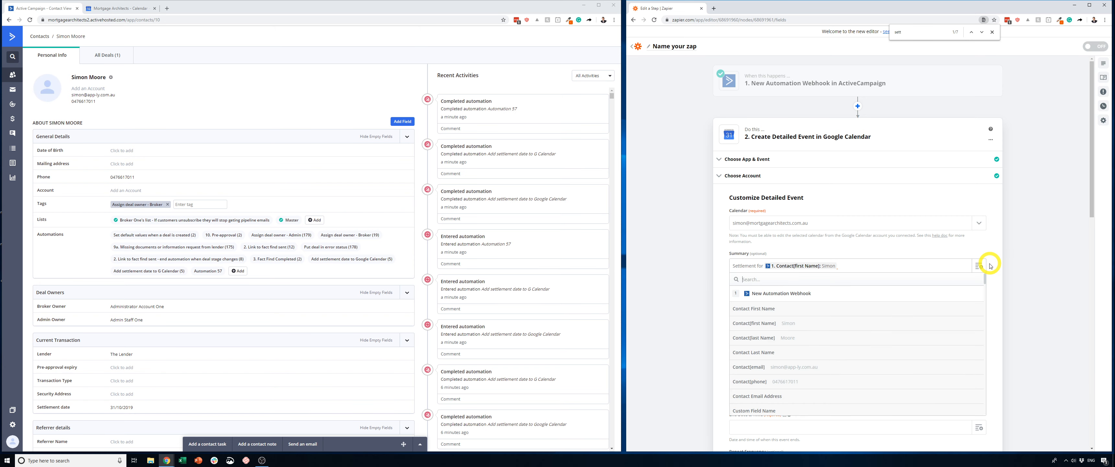
click(770, 342)
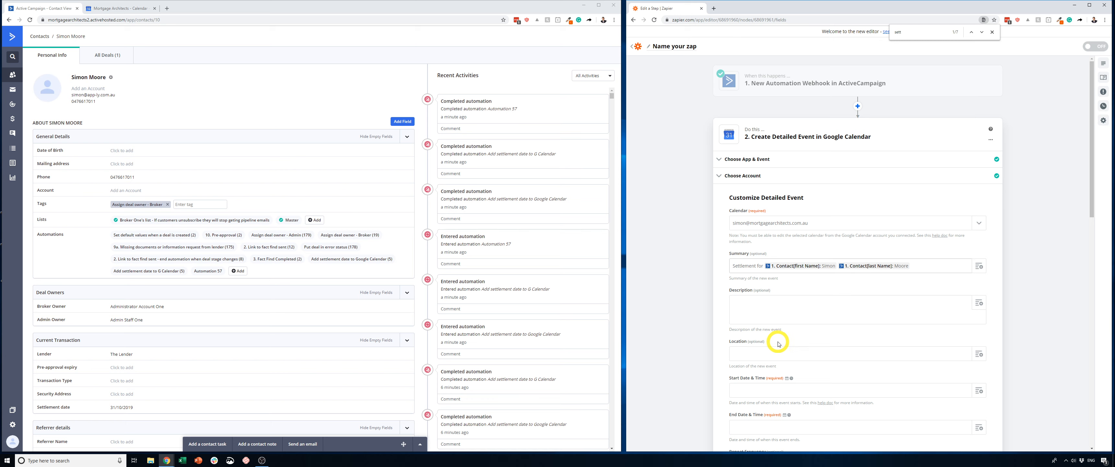
- Set the event's Start Date & Time to the Contact[fields][settlement Date] field followed by 9am AEST
scroll(762, 342, down, 2)
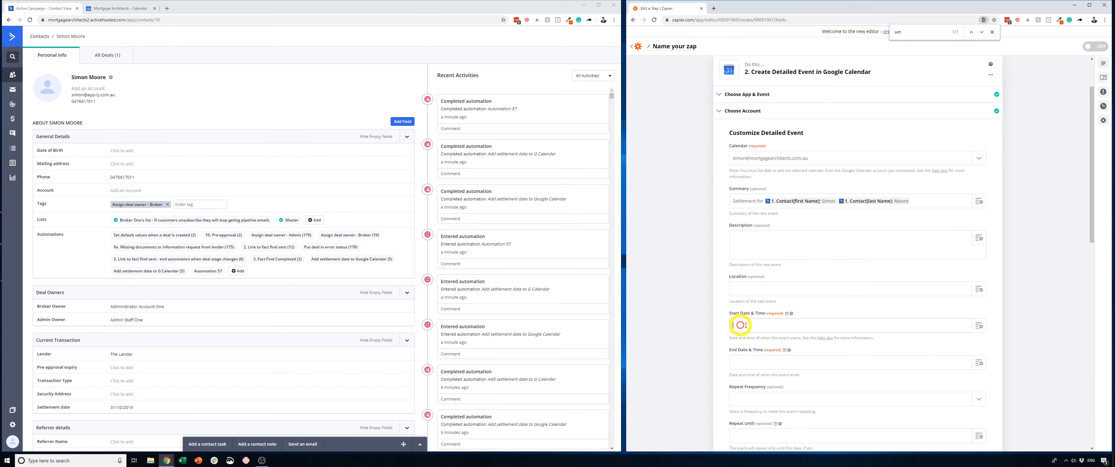
click(979, 325)
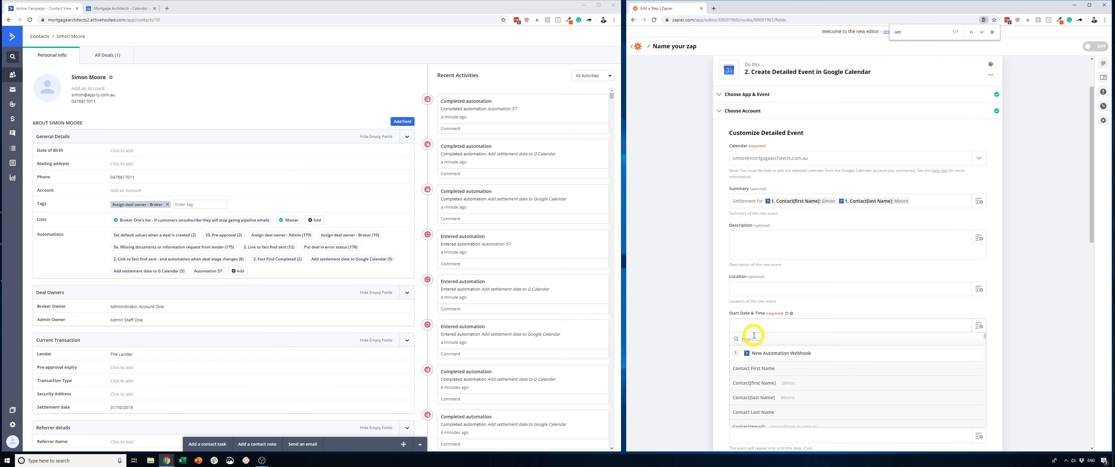
text(settle)
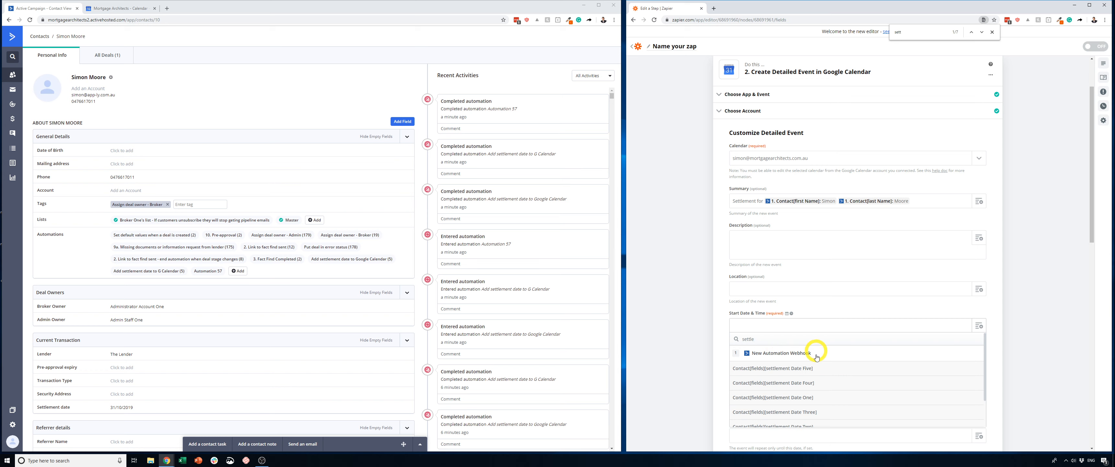
scroll(827, 385, down, 2)
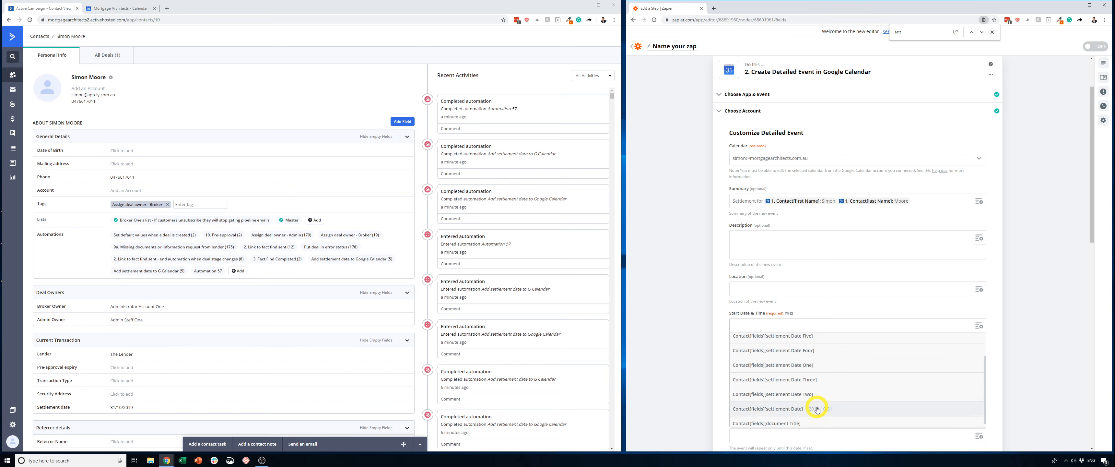
click(816, 409)
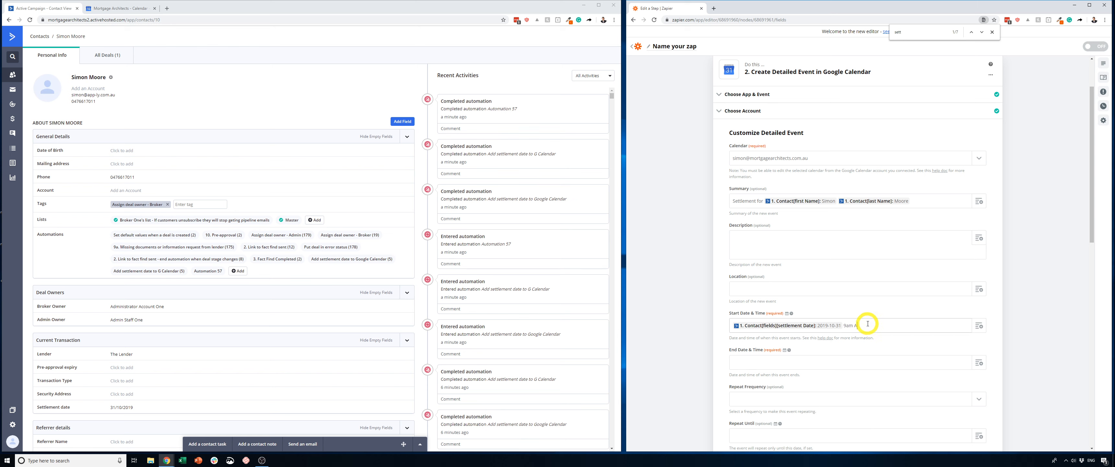
- Copy the start value into End Date & Time and change its time to 10am AEST
drag(867, 323, 843, 325)
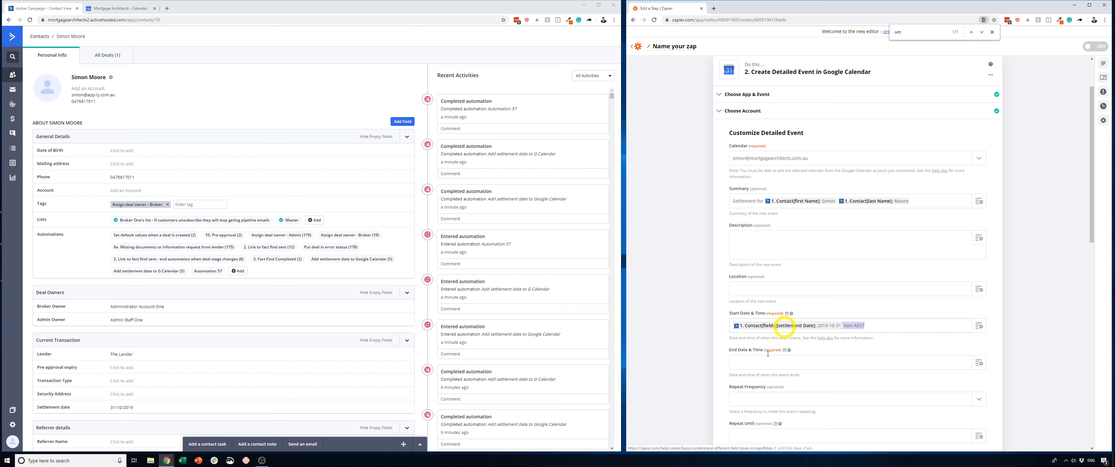
click(745, 362)
text(1. Contact[fields][settlement Date]: 2019-10-31 9am AEST)
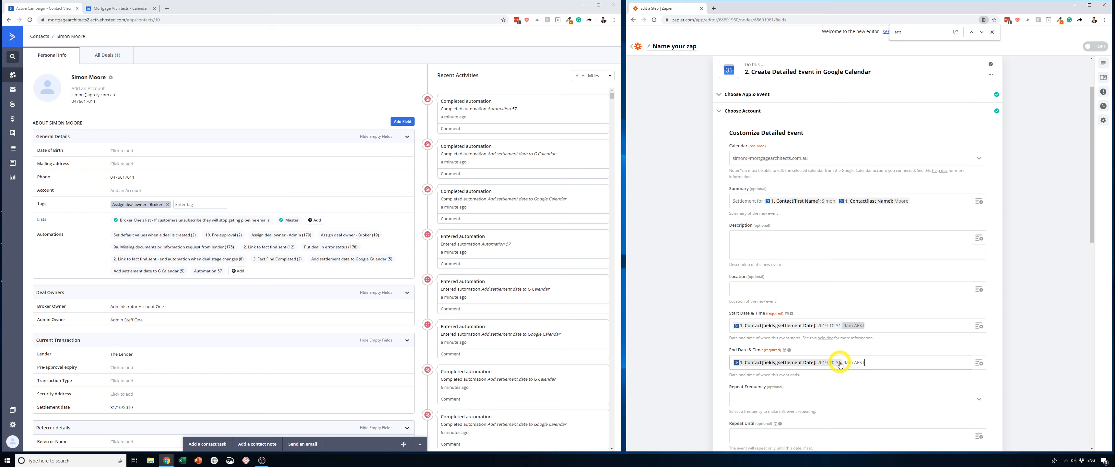
click(845, 362)
text(1)
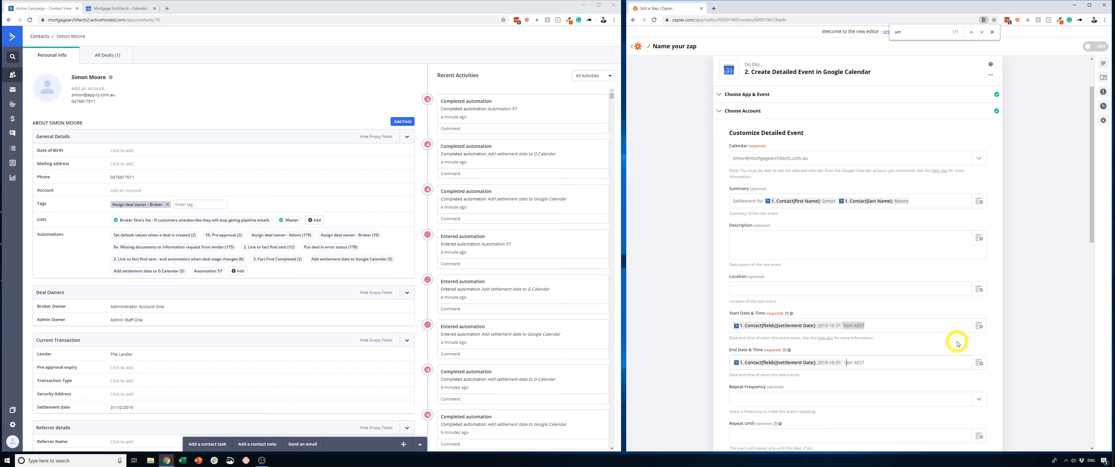
text(0)
- Set the detailed event's color to #ffb878
scroll(736, 368, down, 3)
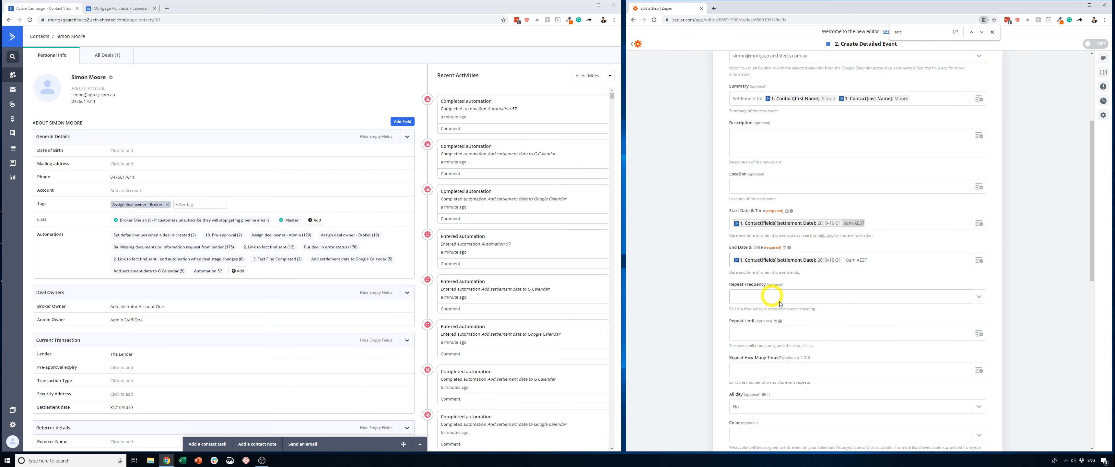
scroll(766, 346, down, 2)
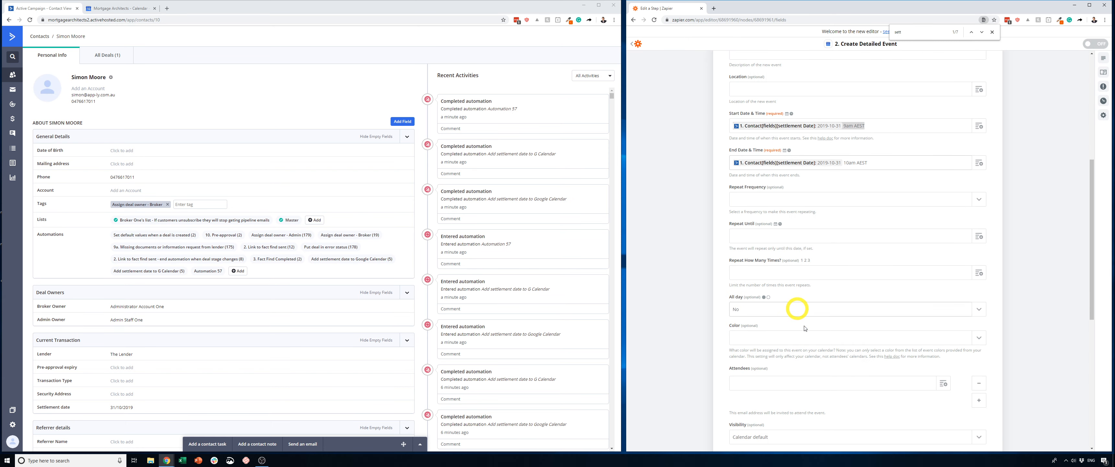
click(752, 338)
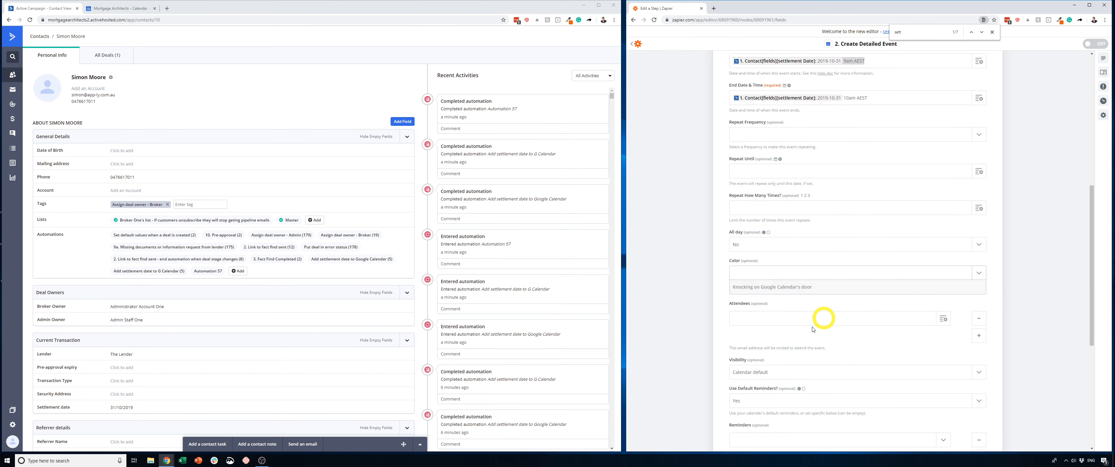
scroll(777, 372, down, 2)
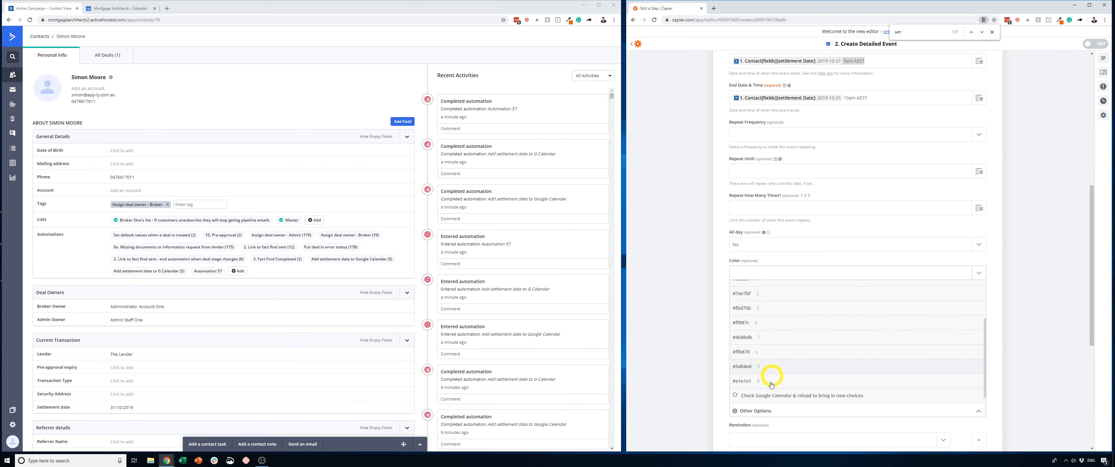
click(763, 353)
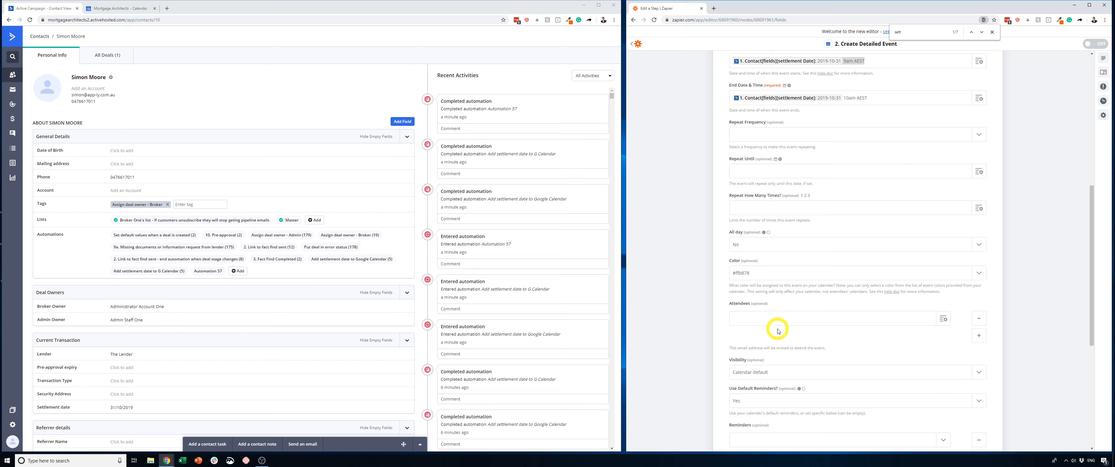
- Set Show me as Free or Busy to Free and continue to the test of the detailed event
scroll(708, 347, down, 4)
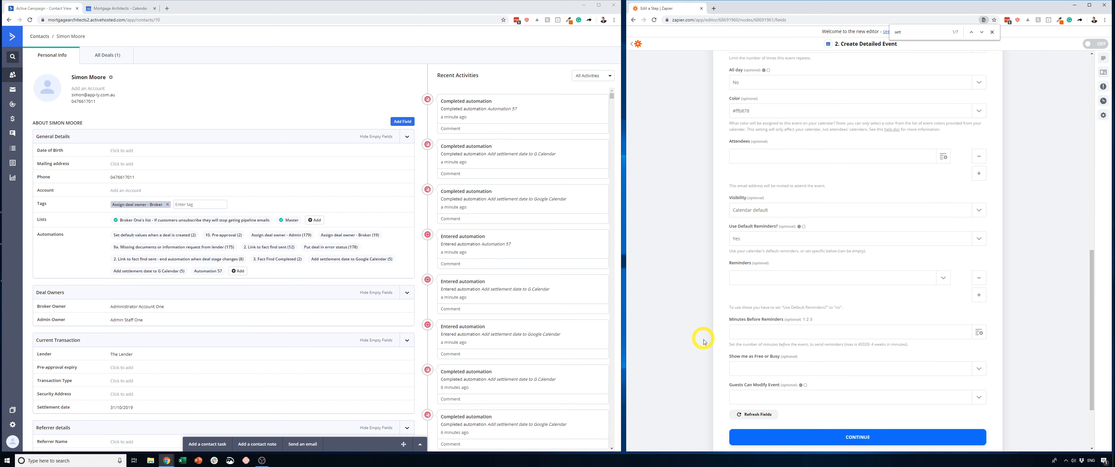
click(980, 369)
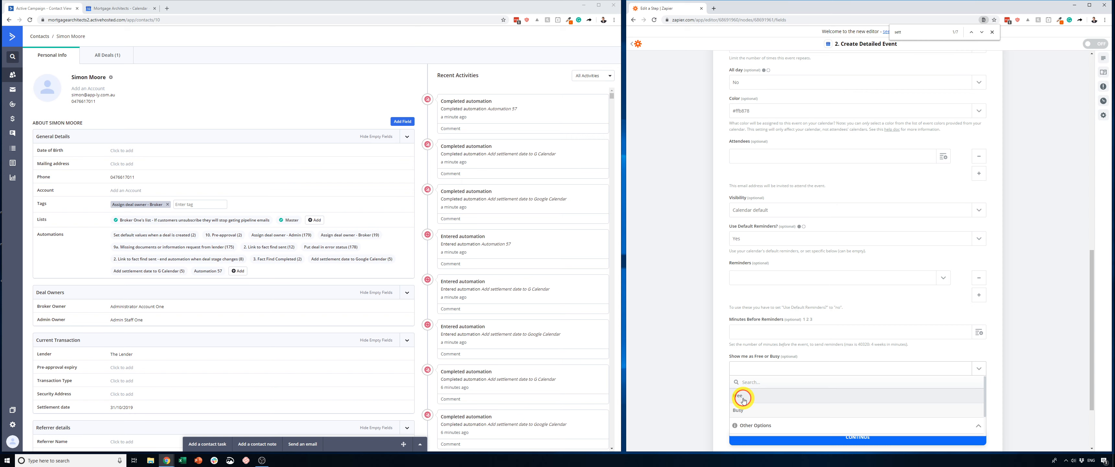
click(744, 399)
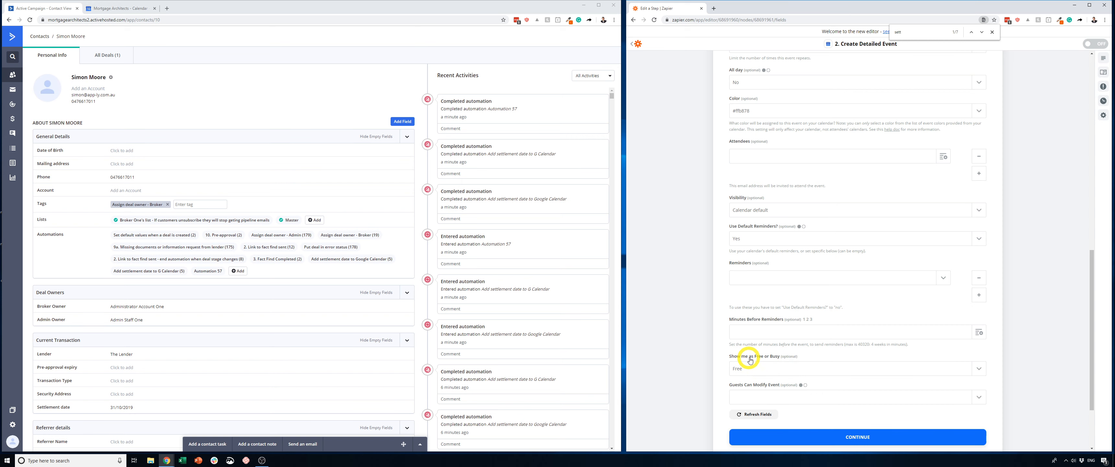
click(860, 437)
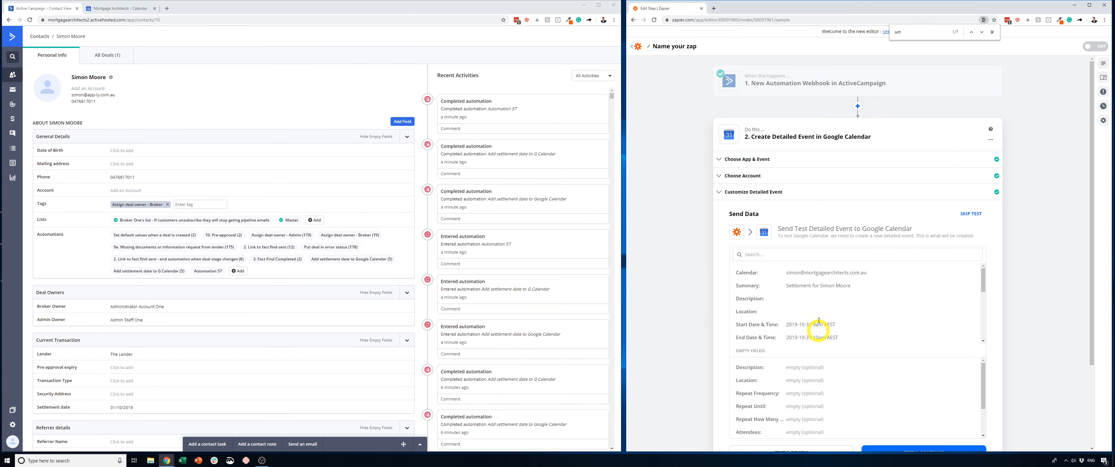
- Go through the test event's data and send it to Google Calendar with Test & Review
scroll(819, 331, down, 4)
scroll(798, 384, down, 1)
scroll(799, 384, down, 4)
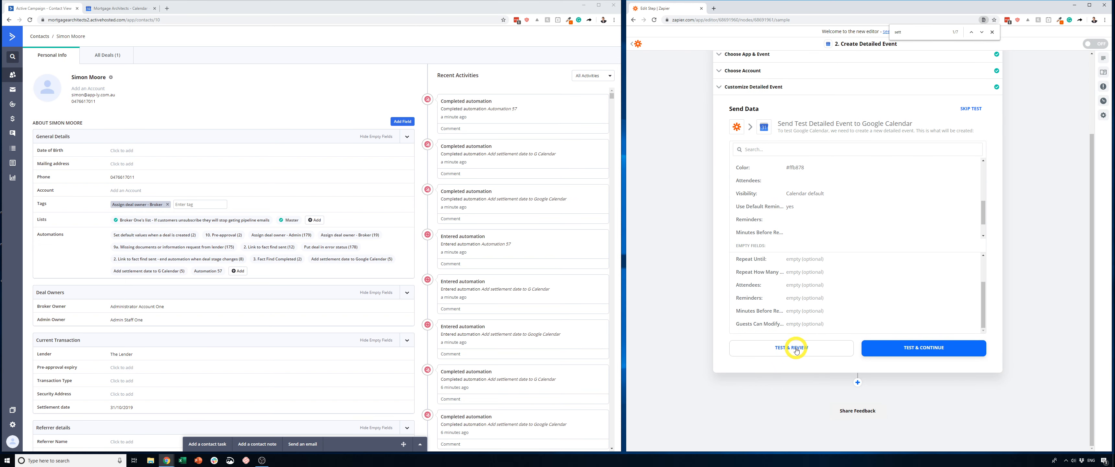
click(797, 349)
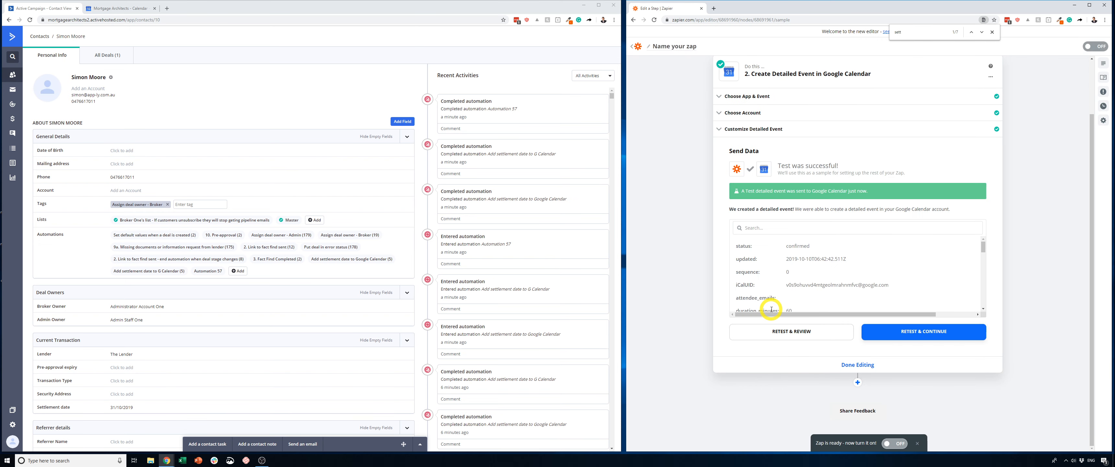
- Check the test event in Google Calendar on 31 October 2019 and turn the Zap on
click(131, 10)
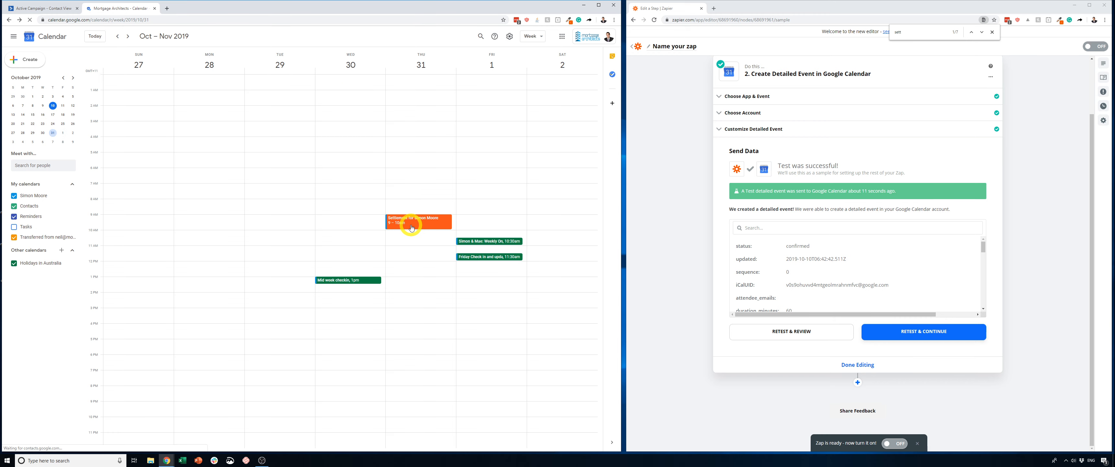
click(1098, 46)
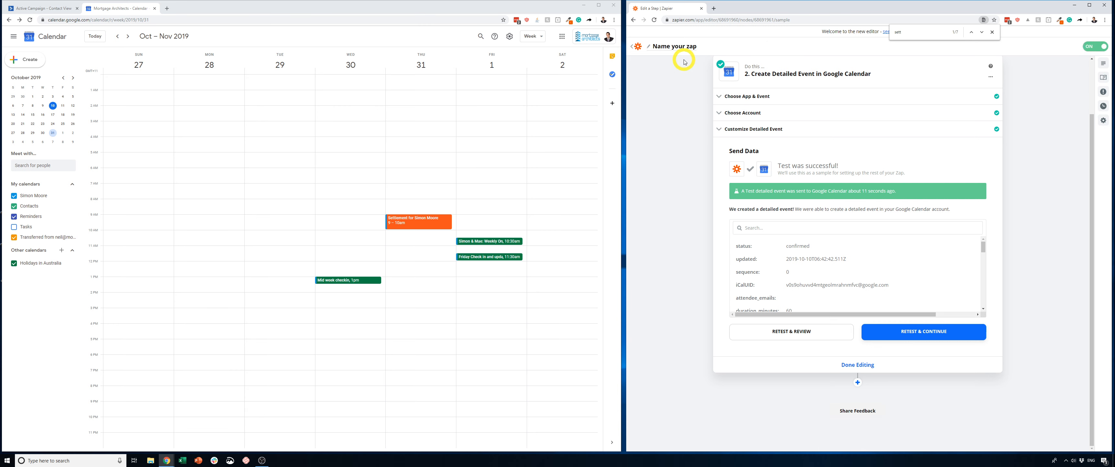
- Open a different contact from the ActiveCampaign contacts list and save its last name as Test
click(31, 9)
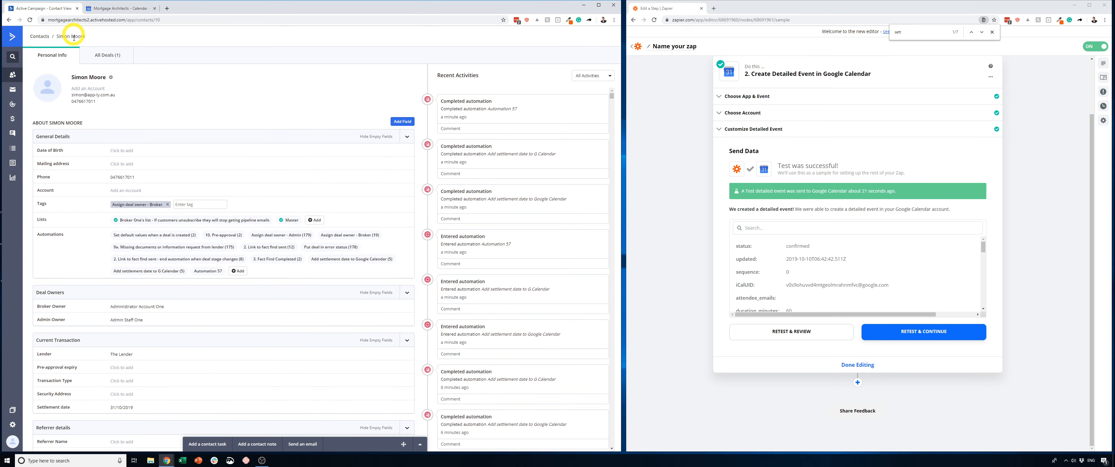
click(12, 74)
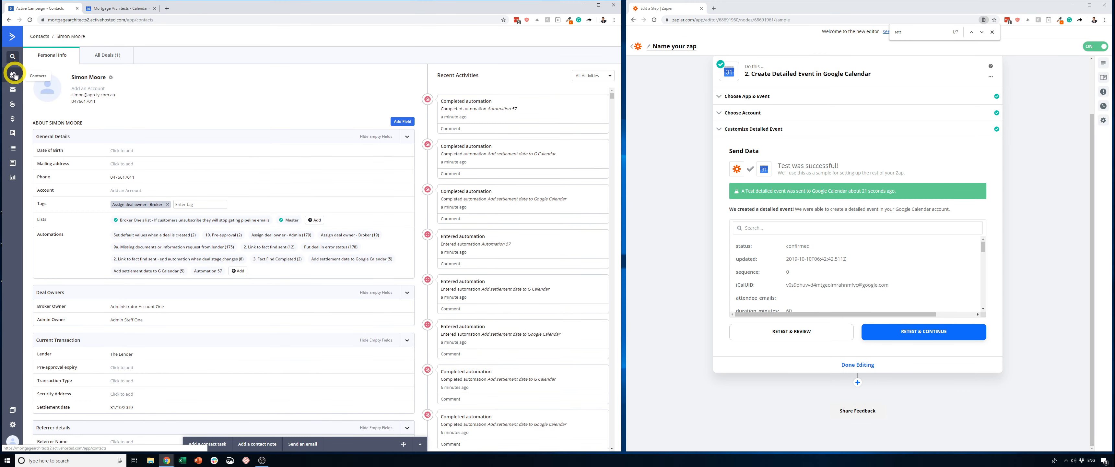
click(124, 117)
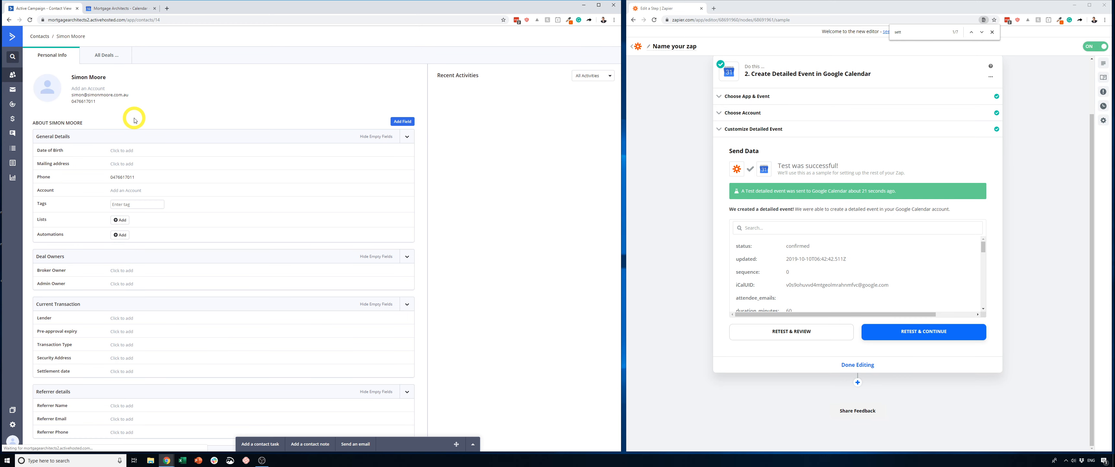
click(100, 78)
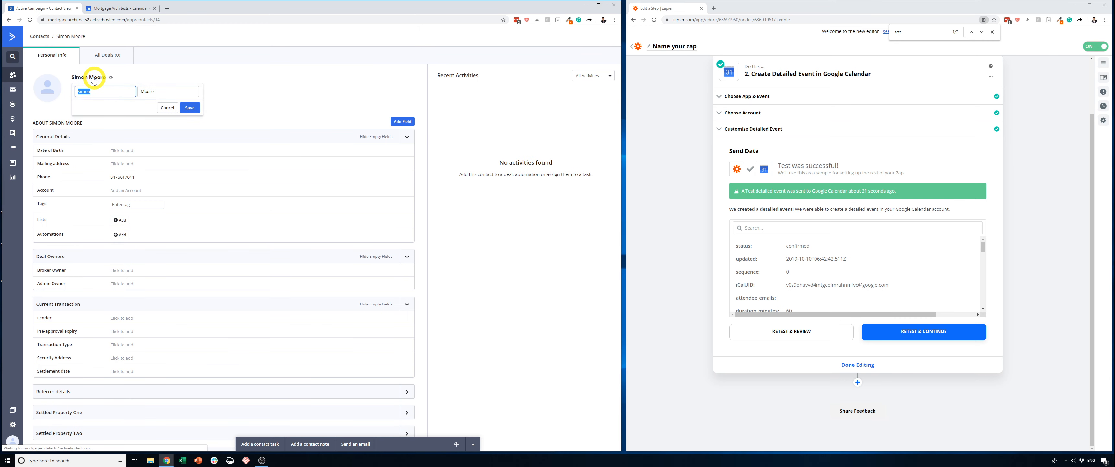
click(161, 91)
double_click(161, 93)
text(Test)
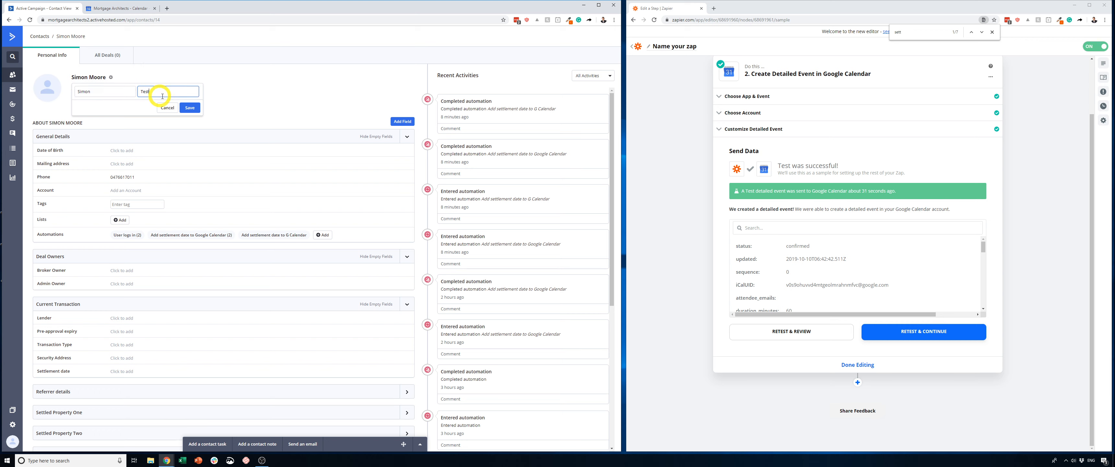
click(190, 107)
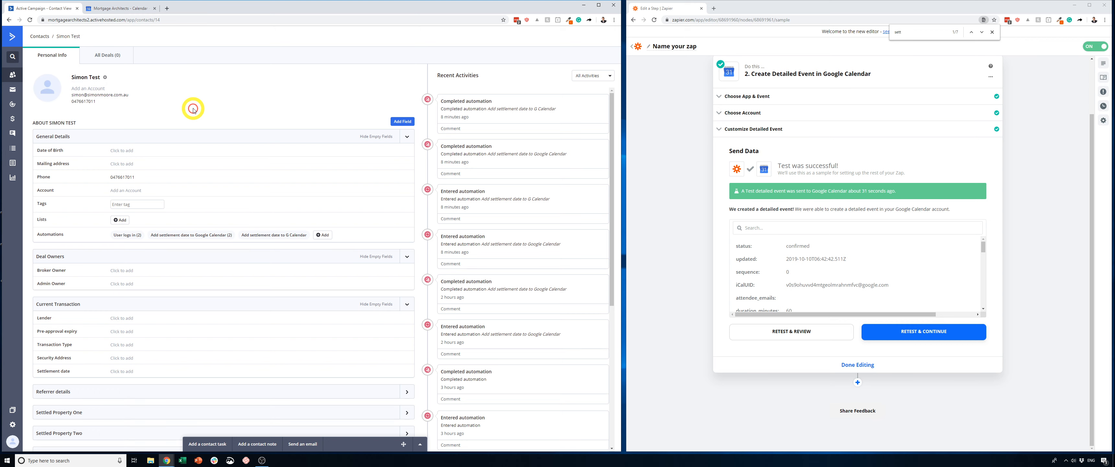
- Save 01/11/2019 as the contact's Settlement date under Current Transaction
click(125, 373)
click(169, 392)
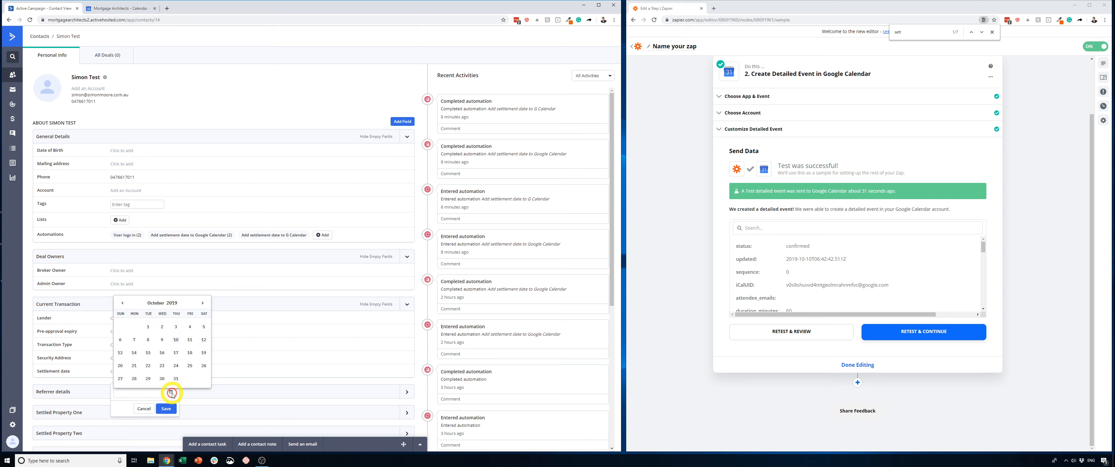
click(202, 303)
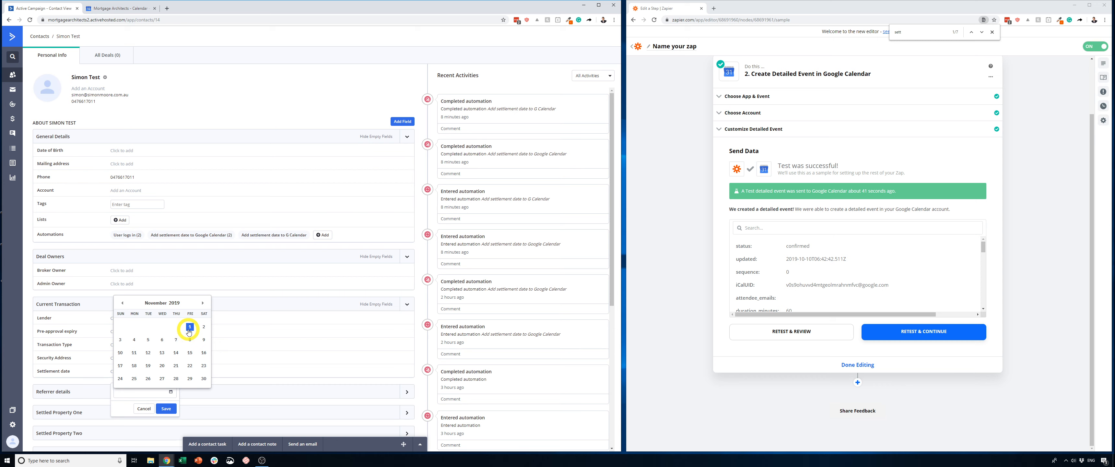
click(190, 326)
click(175, 407)
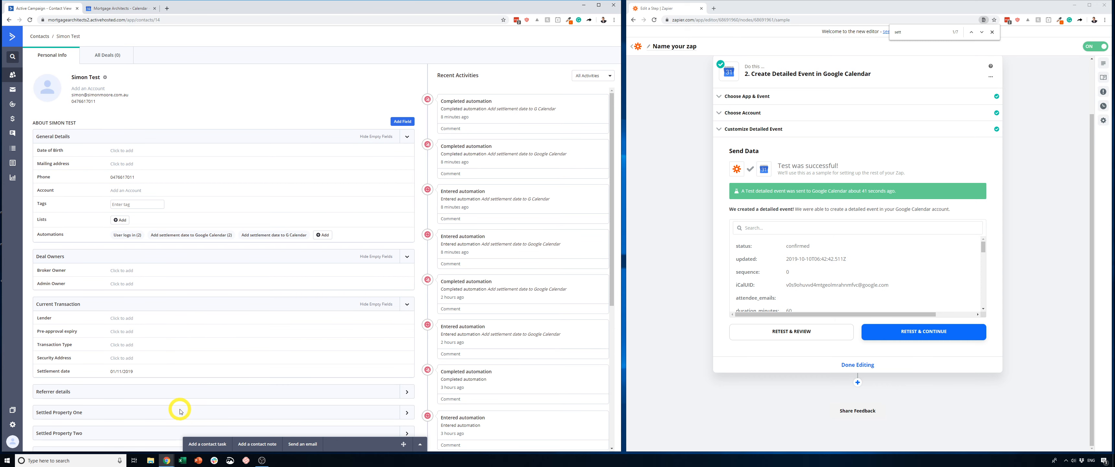
- Switch to Google Calendar and reload the week of 27 October 2019 to check for the new settlement event
click(121, 64)
click(119, 8)
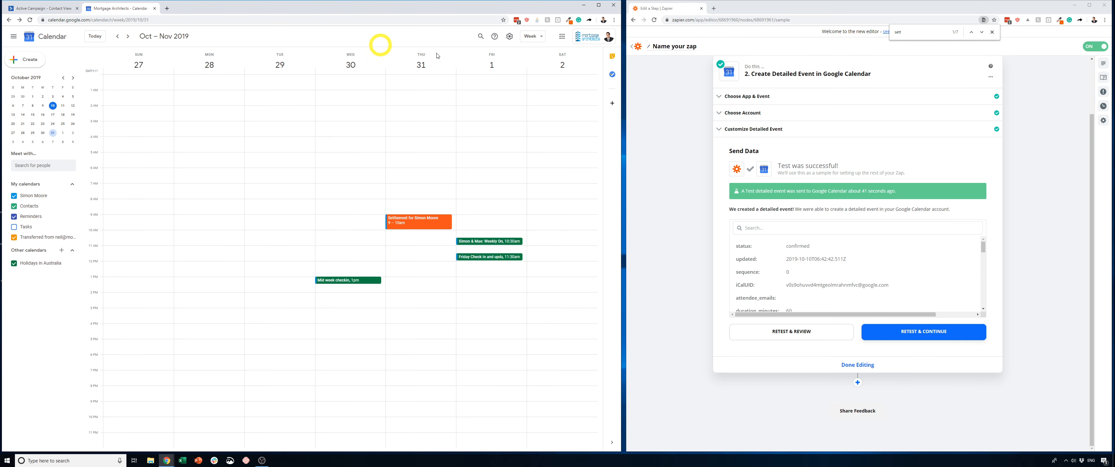
click(416, 41)
key(F5)
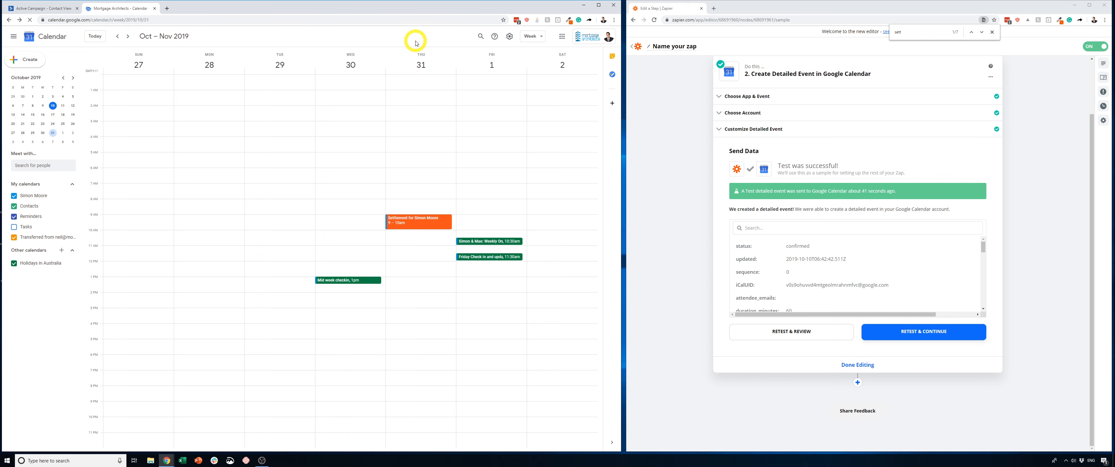